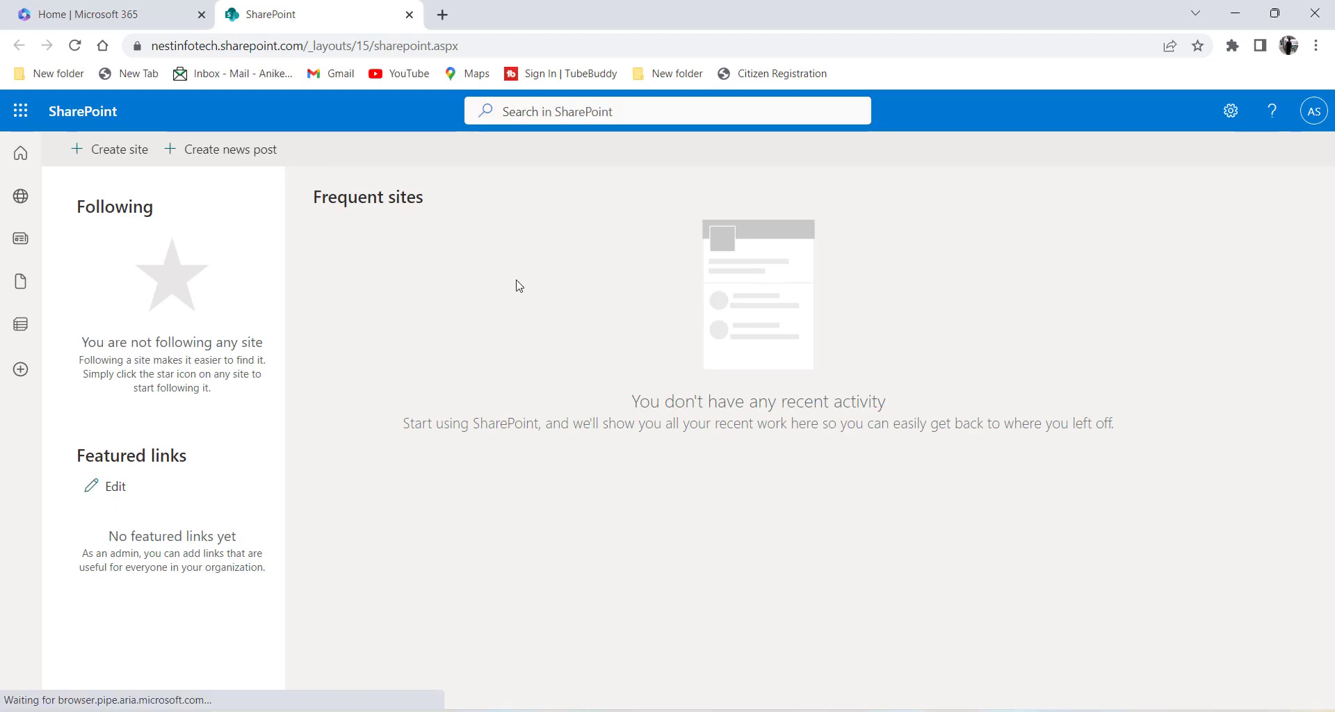
Open the site contents of the Communication site and start a new blank list
{"action": "left_click", "coordinate": [1232, 116]}
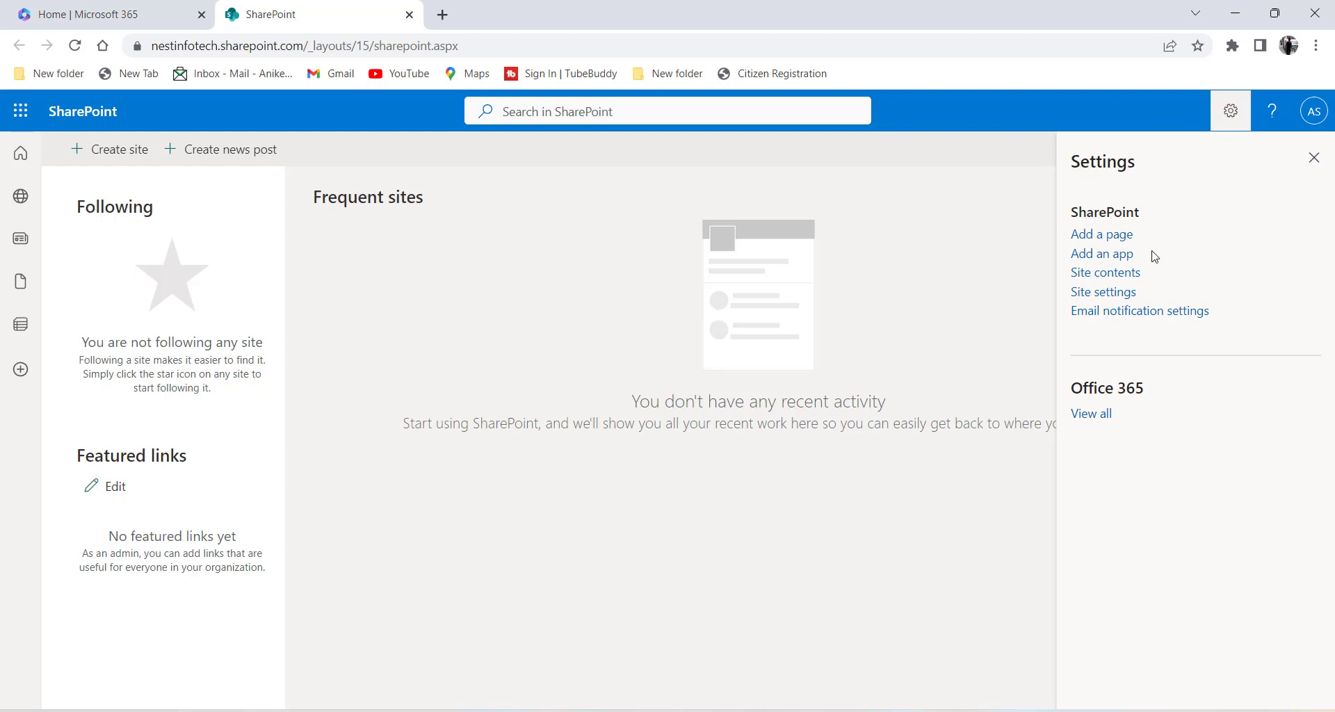
{"action": "left_click", "coordinate": [1114, 276]}
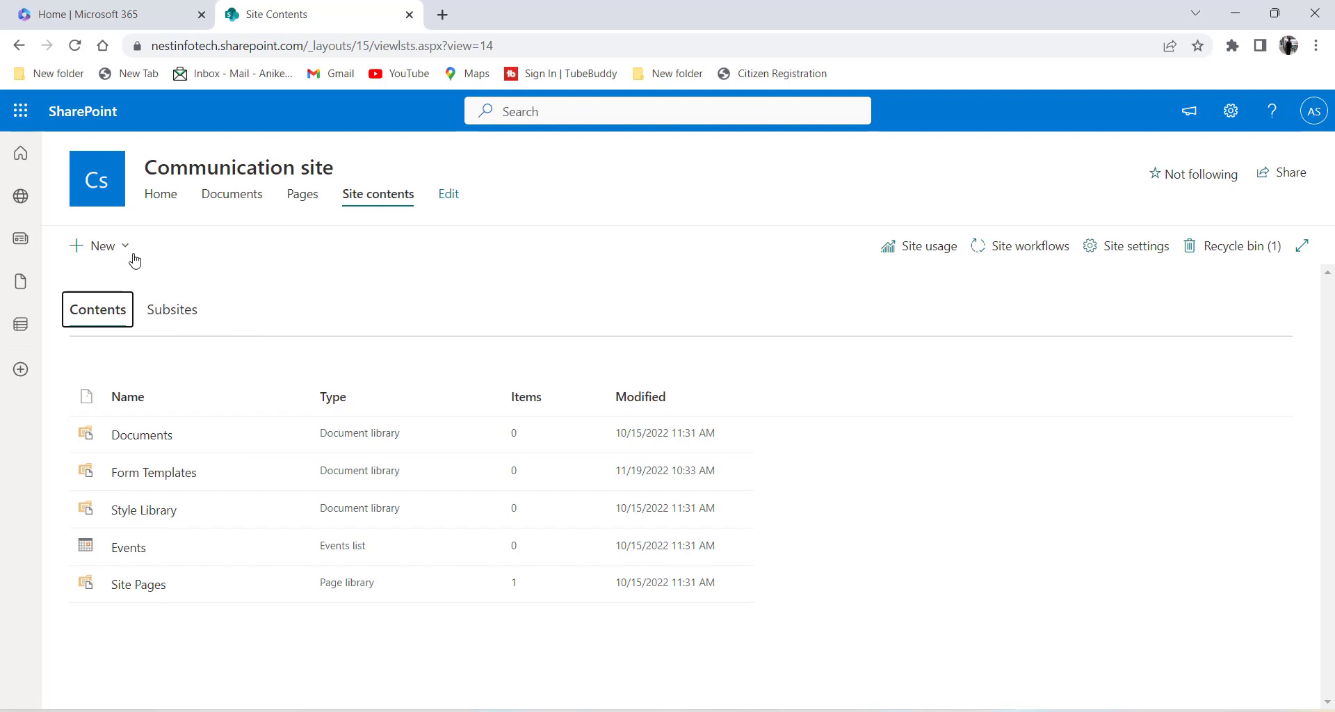
{"action": "left_click", "coordinate": [96, 260]}
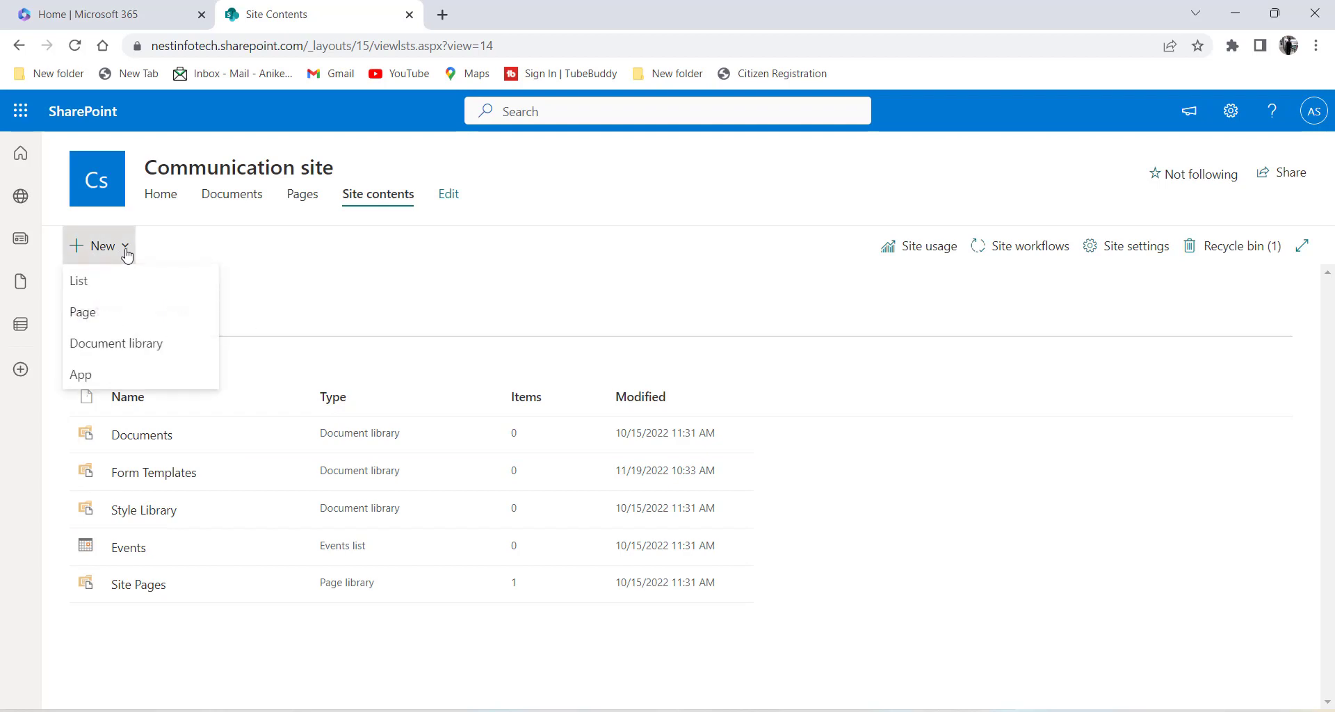
{"action": "left_click", "coordinate": [85, 288]}
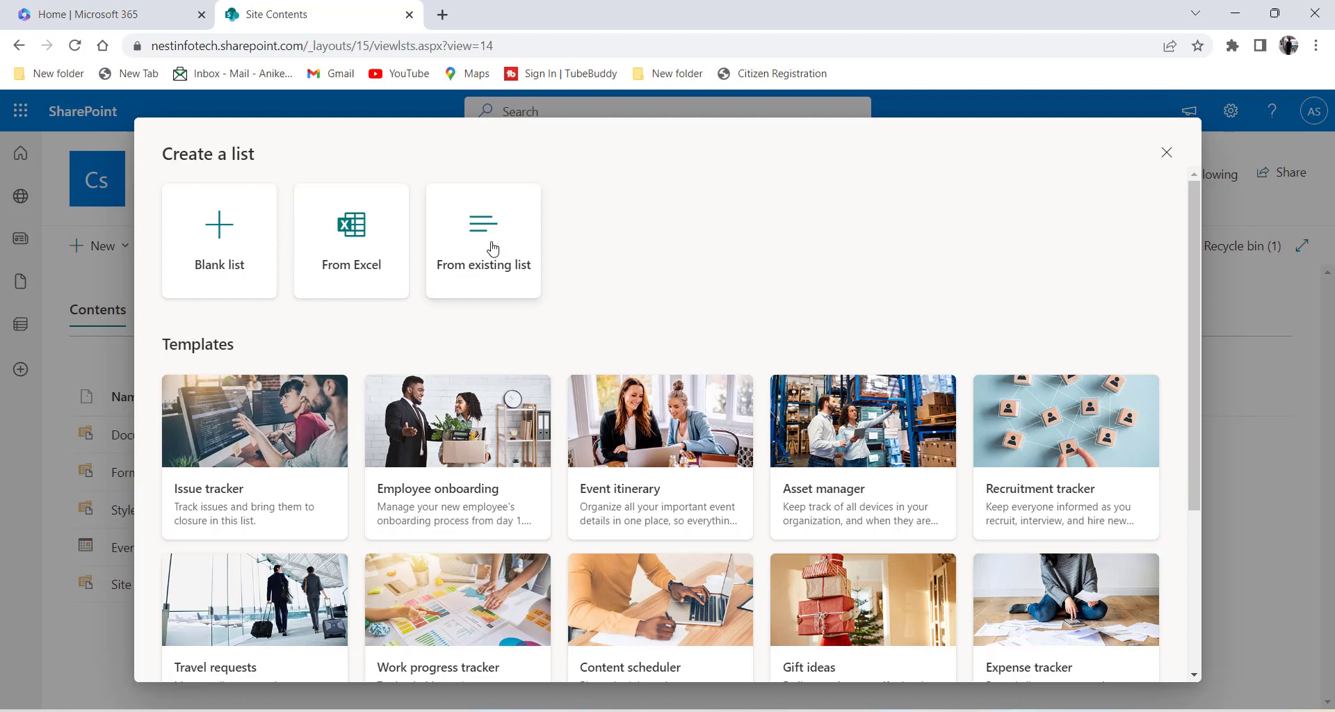
{"action": "left_click", "coordinate": [217, 238]}
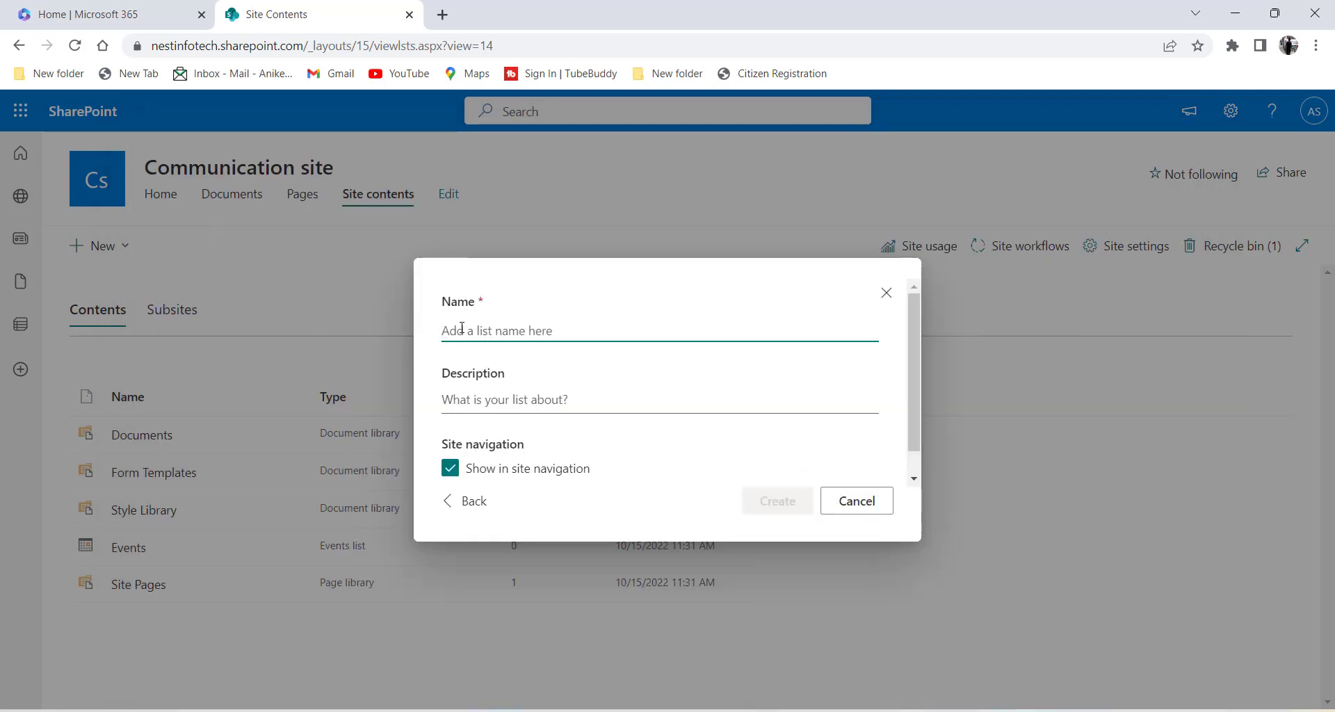
Name the list DemoList, describe it as "learn to create sharepoint list", and create it
{"action": "type", "text": "Dem"}
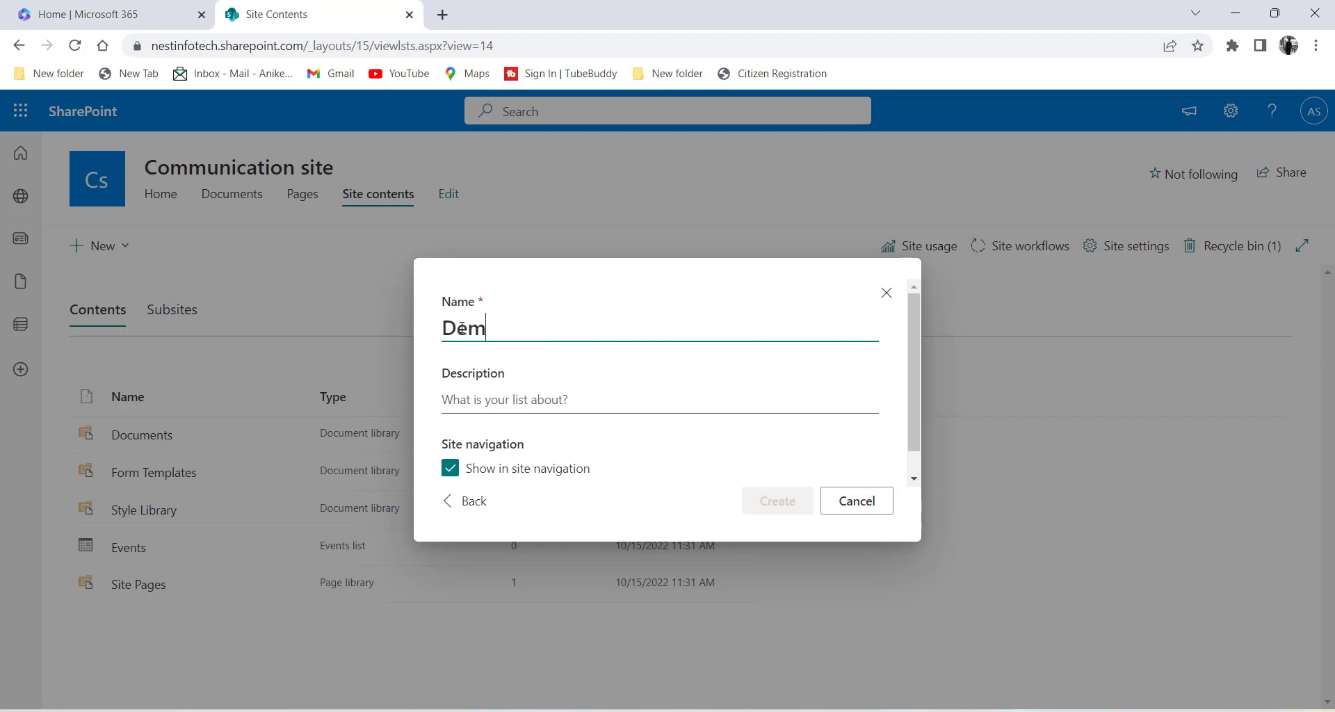
{"action": "type", "text": "oList"}
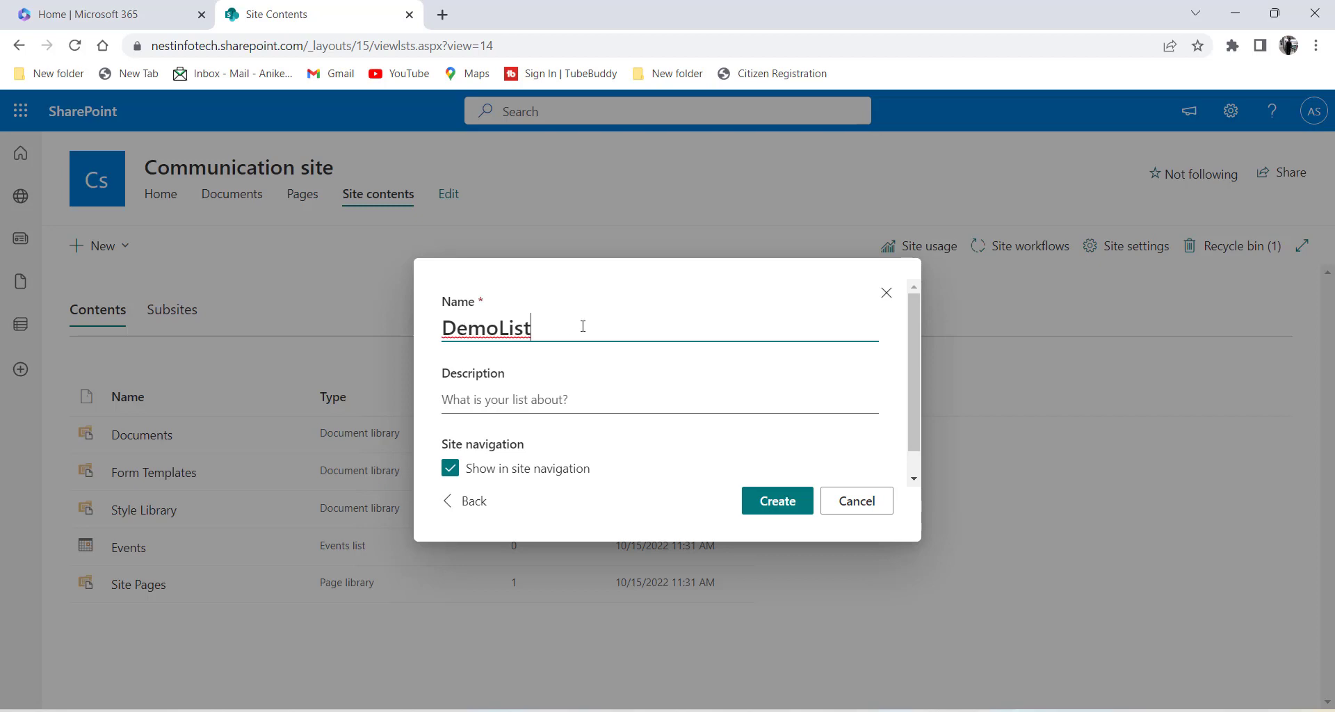
{"action": "left_click_drag", "start_coordinate": [581, 327], "coordinate": [417, 331]}
{"action": "left_click", "coordinate": [480, 395]}
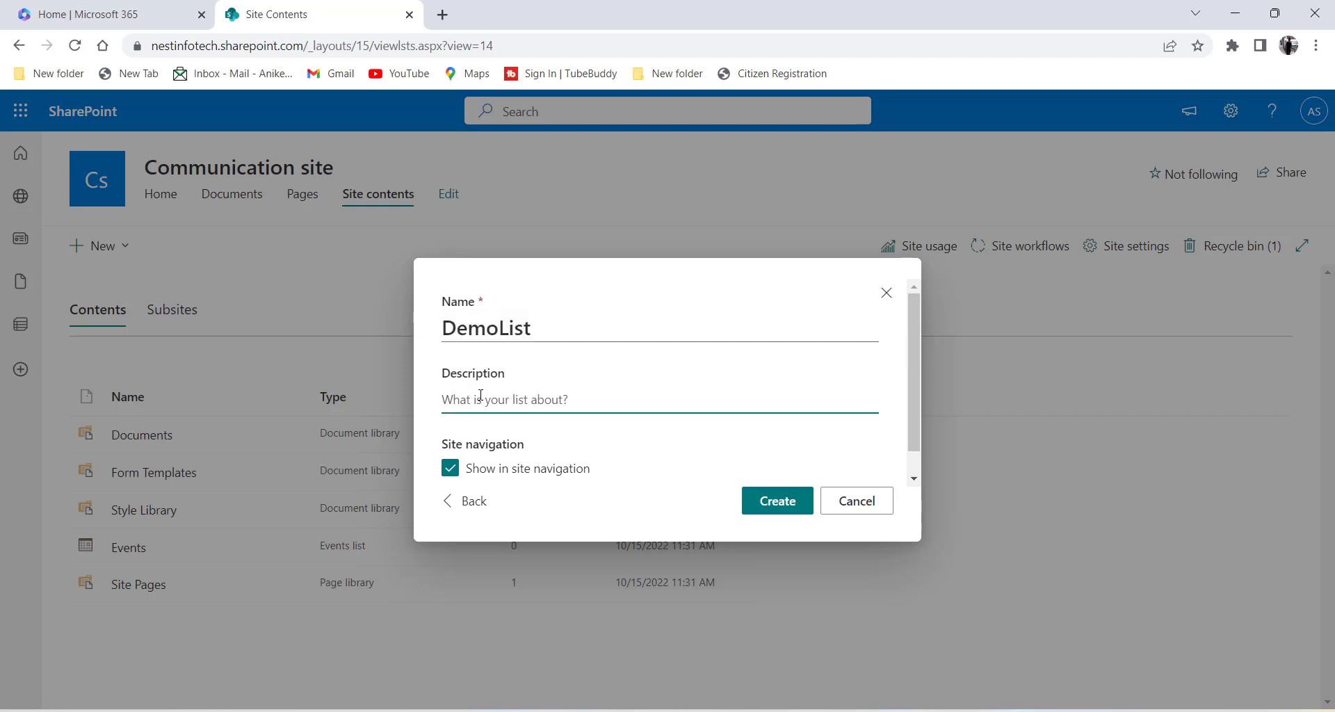
{"action": "type", "text": "I"}
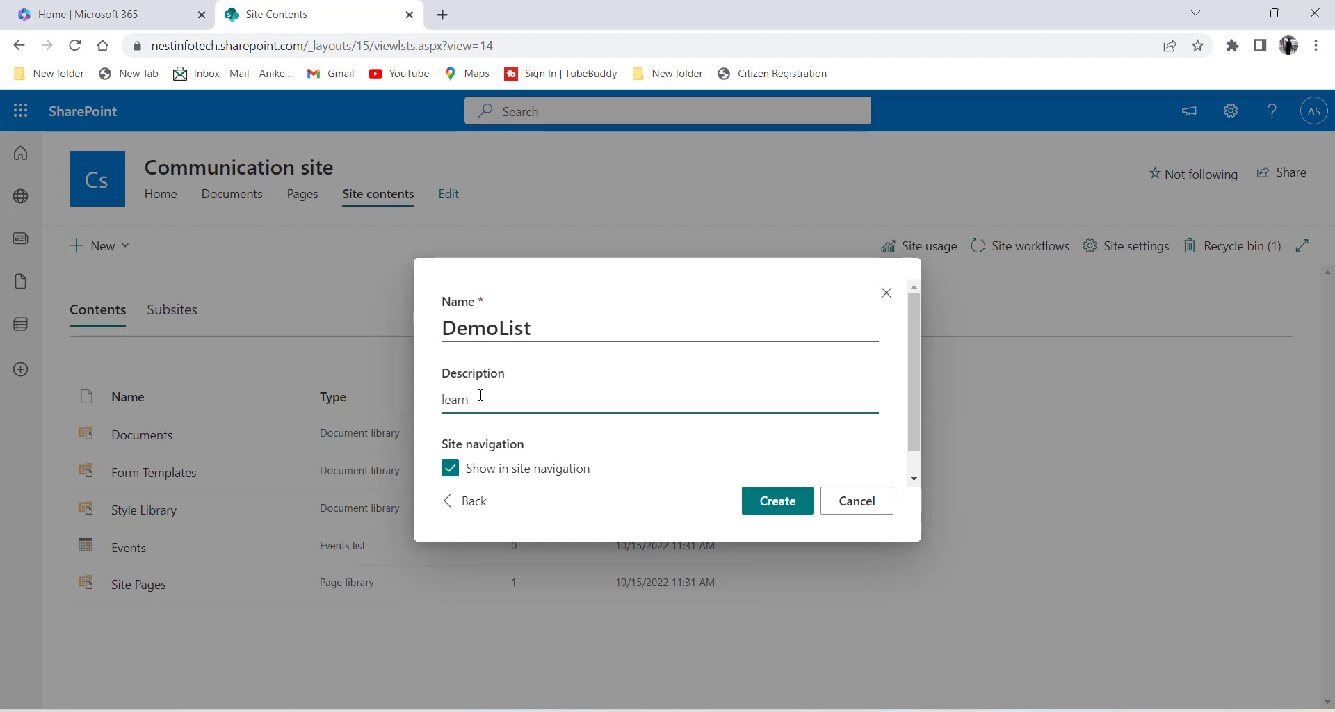
{"action": "type", "text": "earn to create sharepoint list"}
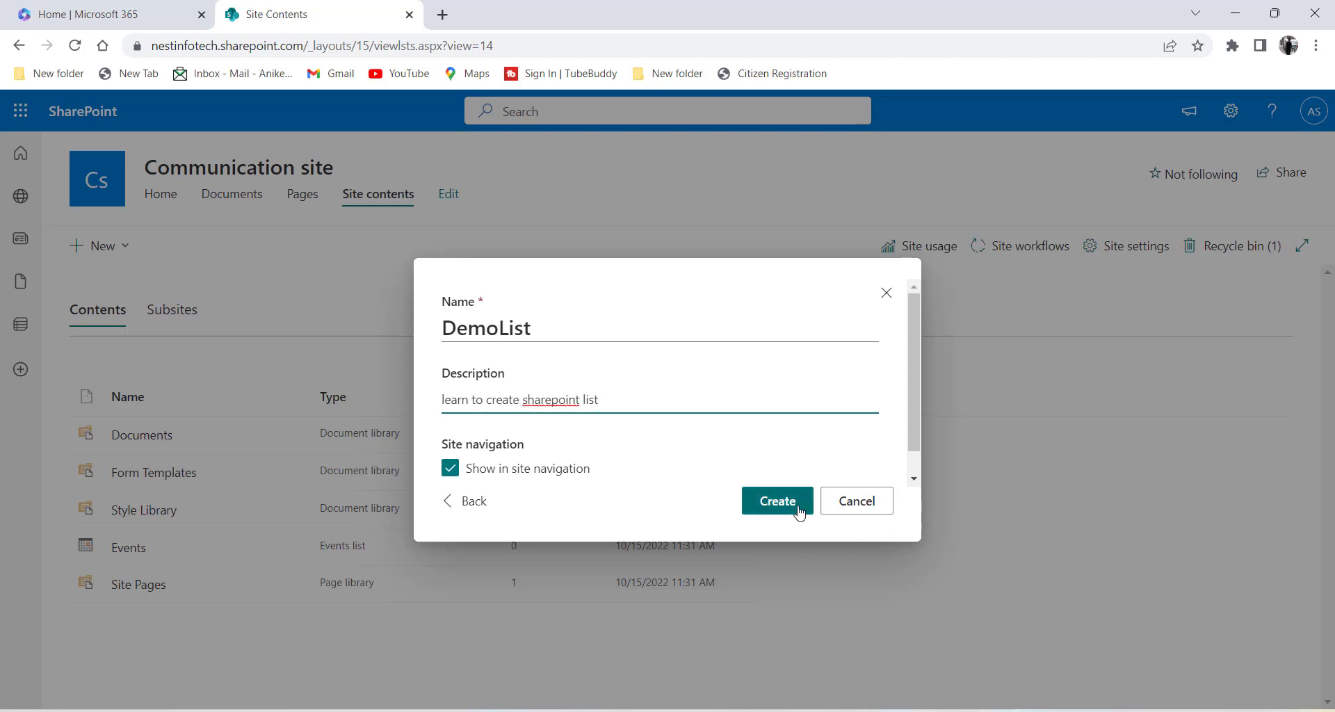
{"action": "left_click", "coordinate": [778, 515]}
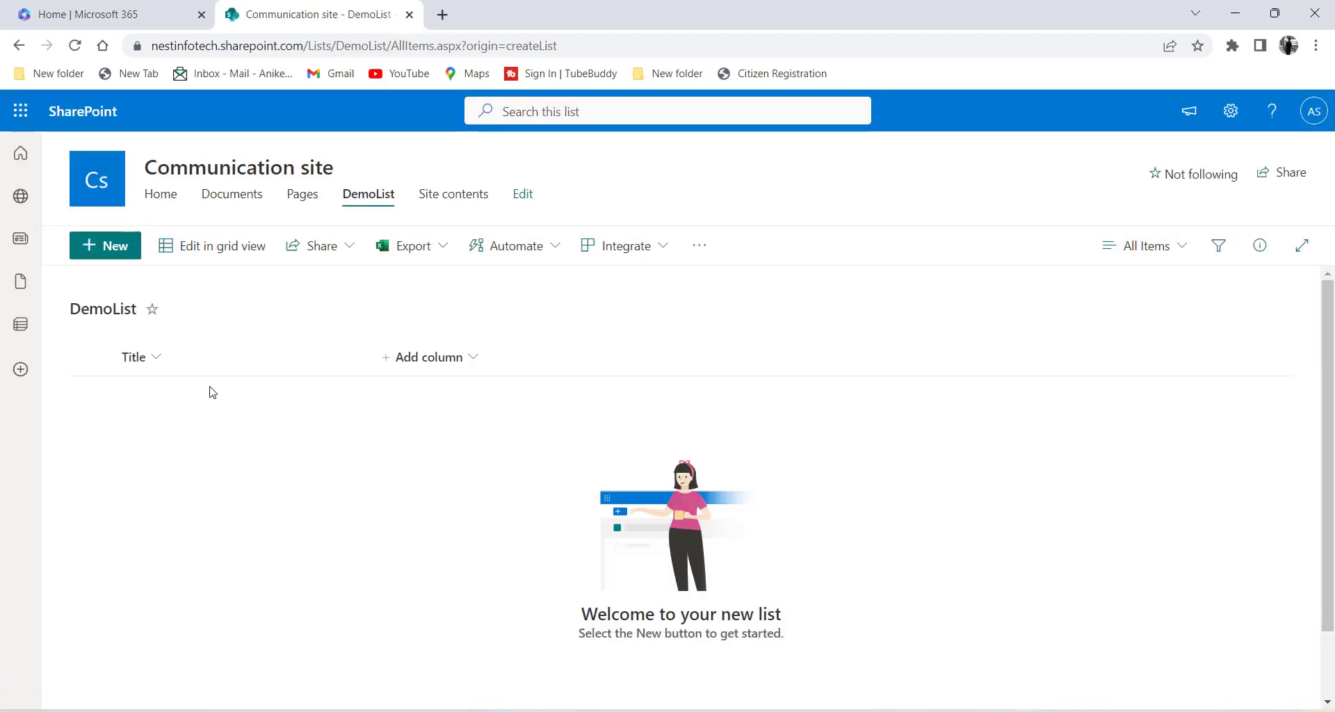
{"action": "left_click", "coordinate": [156, 357]}
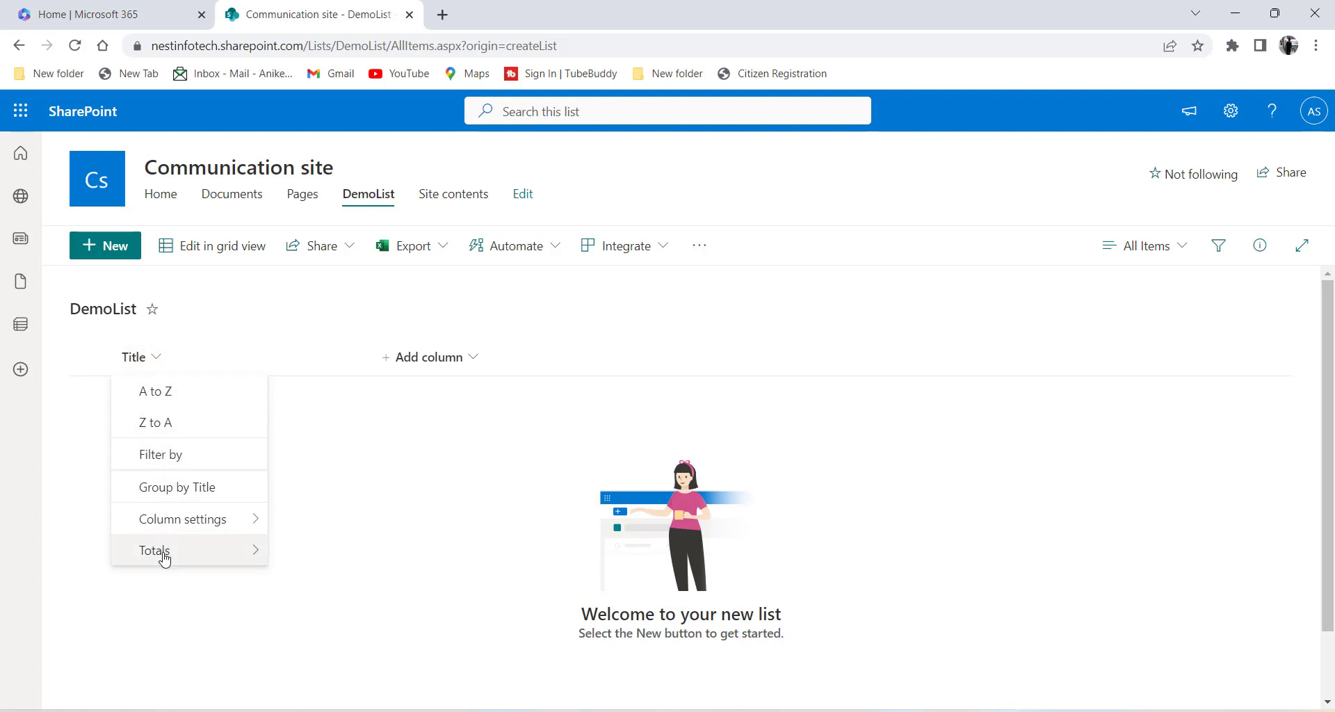
{"action": "mouse_move", "coordinate": [190, 530]}
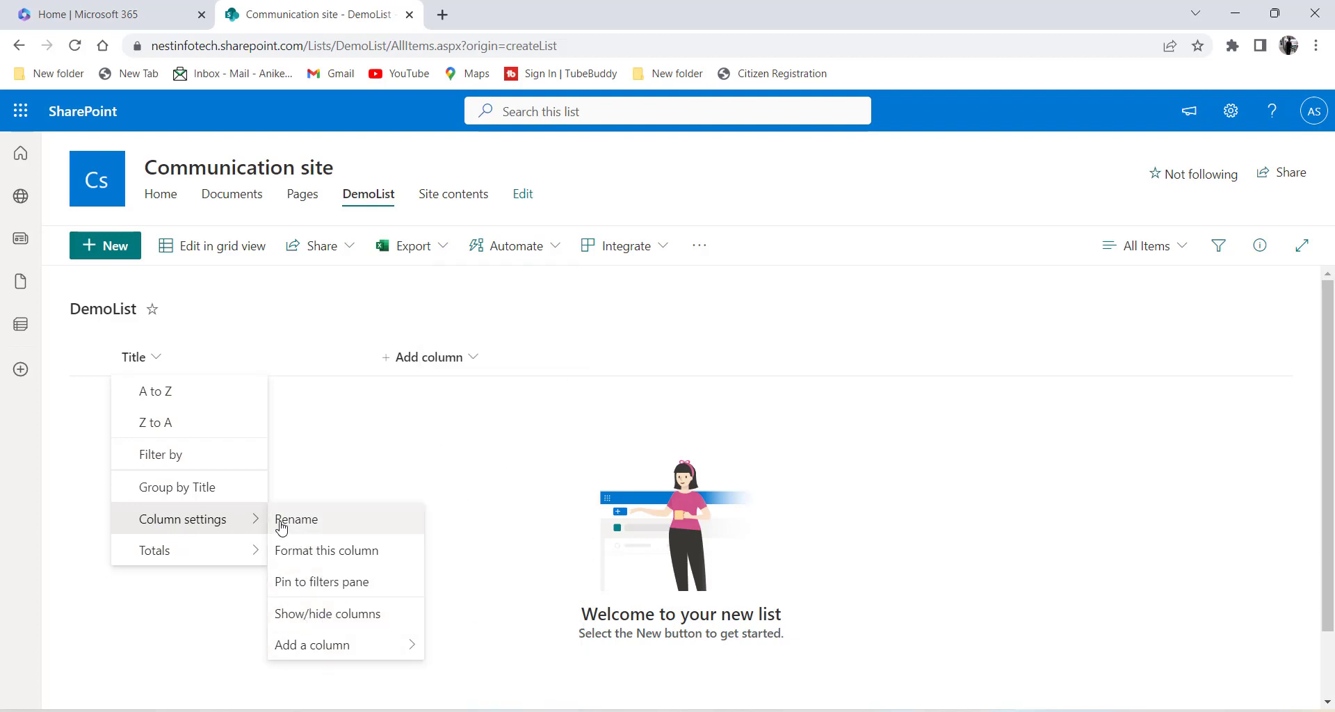
{"action": "left_click", "coordinate": [343, 460]}
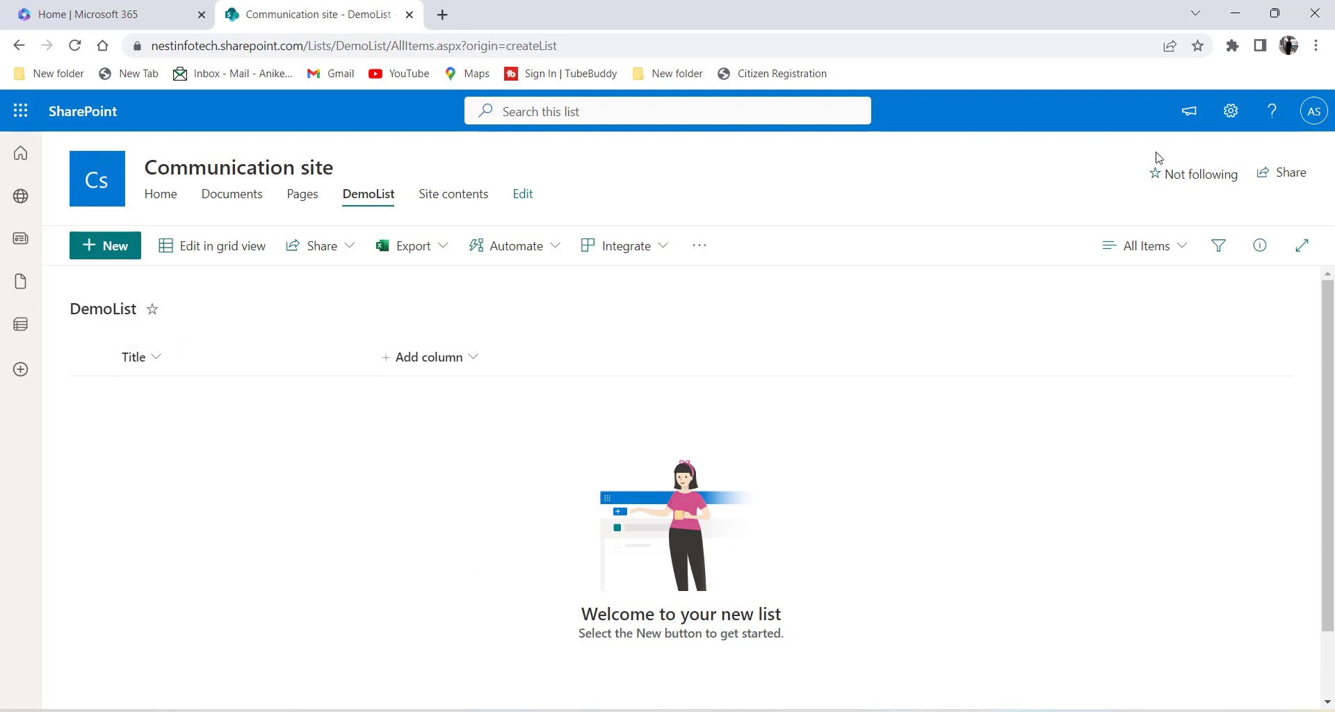
Open the list settings for DemoList and go to its columns section
{"action": "left_click", "coordinate": [1231, 115]}
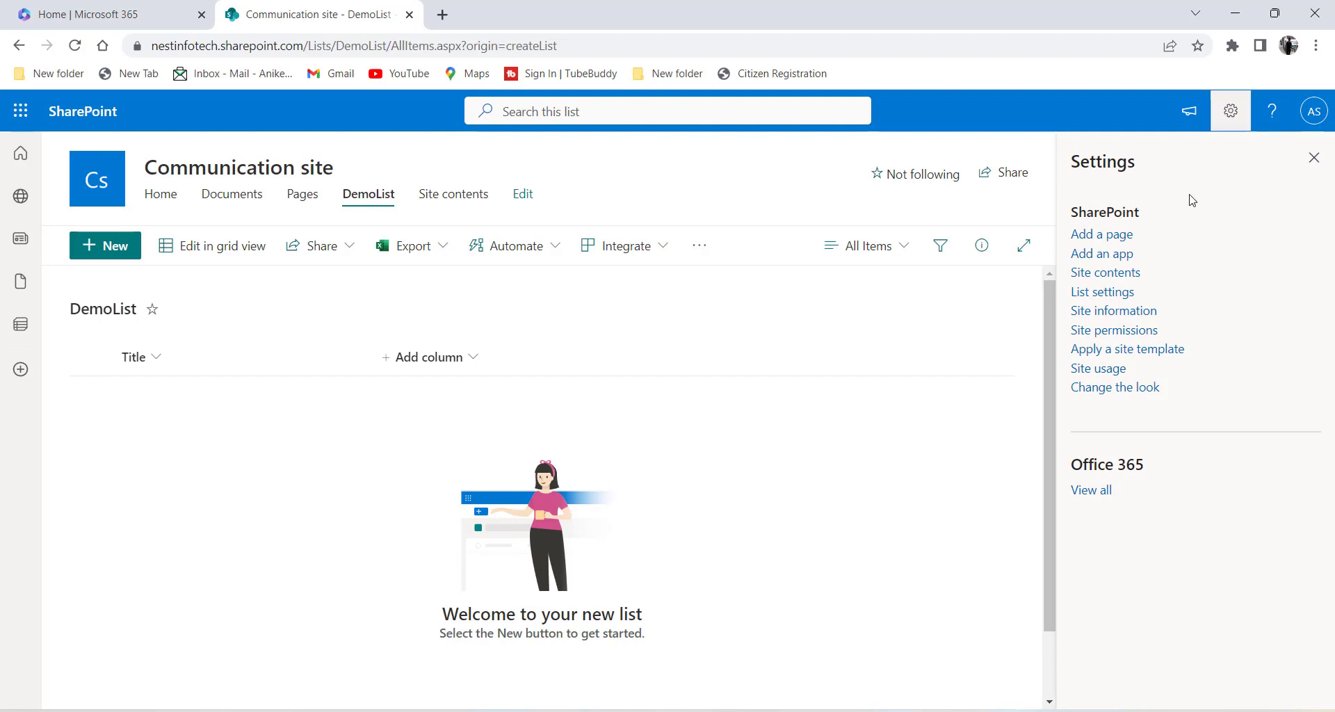
{"action": "left_click", "coordinate": [1104, 296]}
{"action": "scroll", "coordinate": [642, 327], "scroll_direction": "down", "scroll_amount": 1}
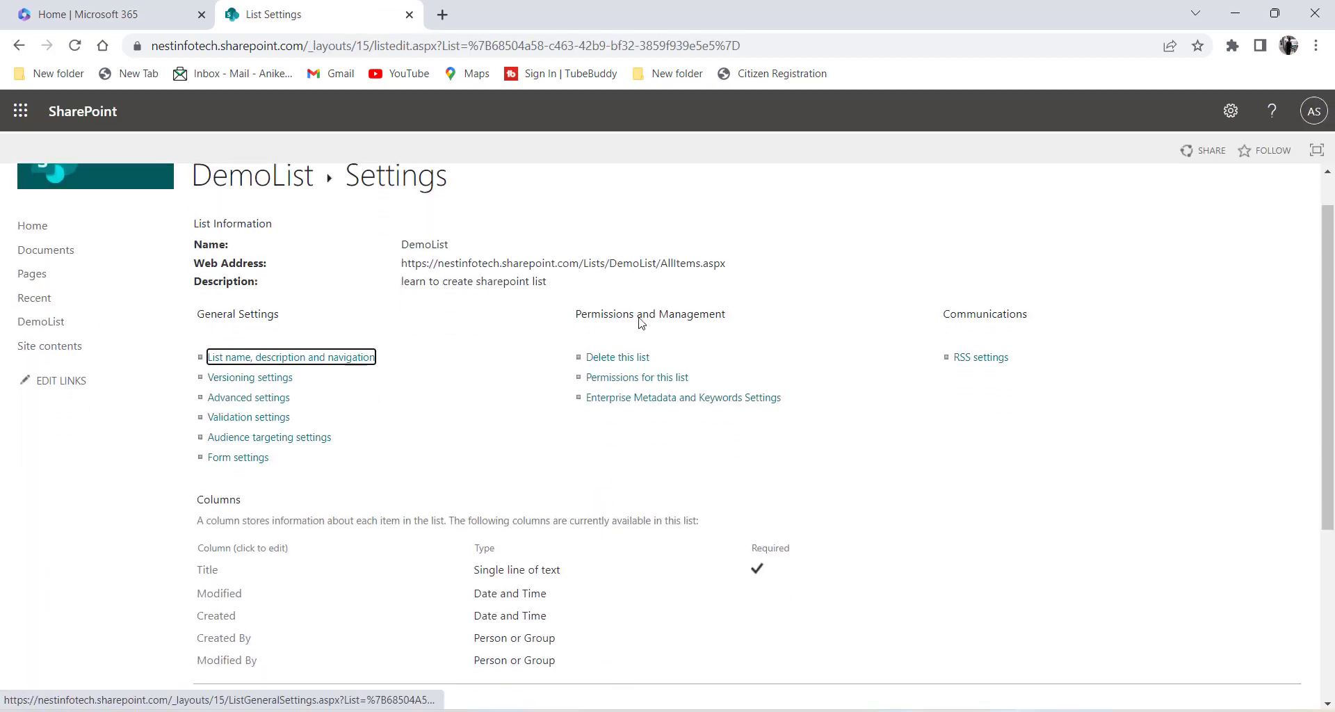
{"action": "scroll", "coordinate": [638, 322], "scroll_direction": "down", "scroll_amount": 1}
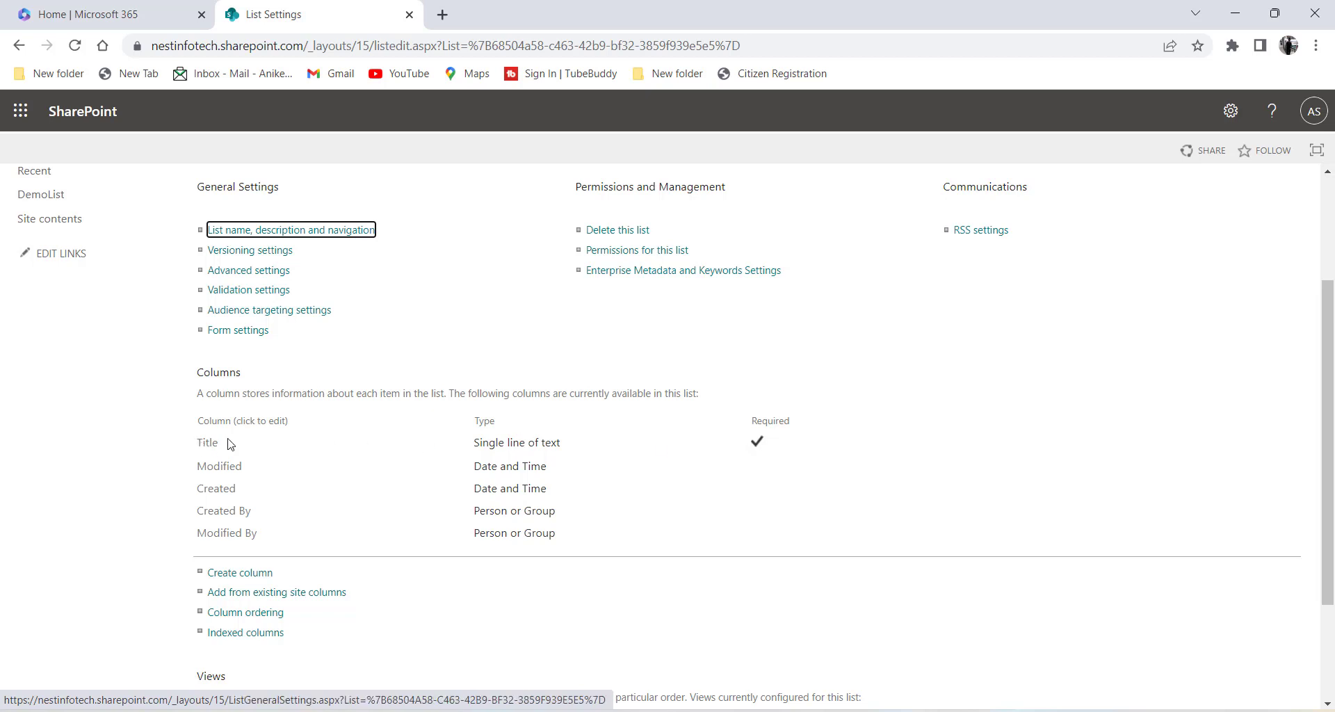
Edit the Title column so that it does not require information, and save the change
{"action": "left_click", "coordinate": [209, 453]}
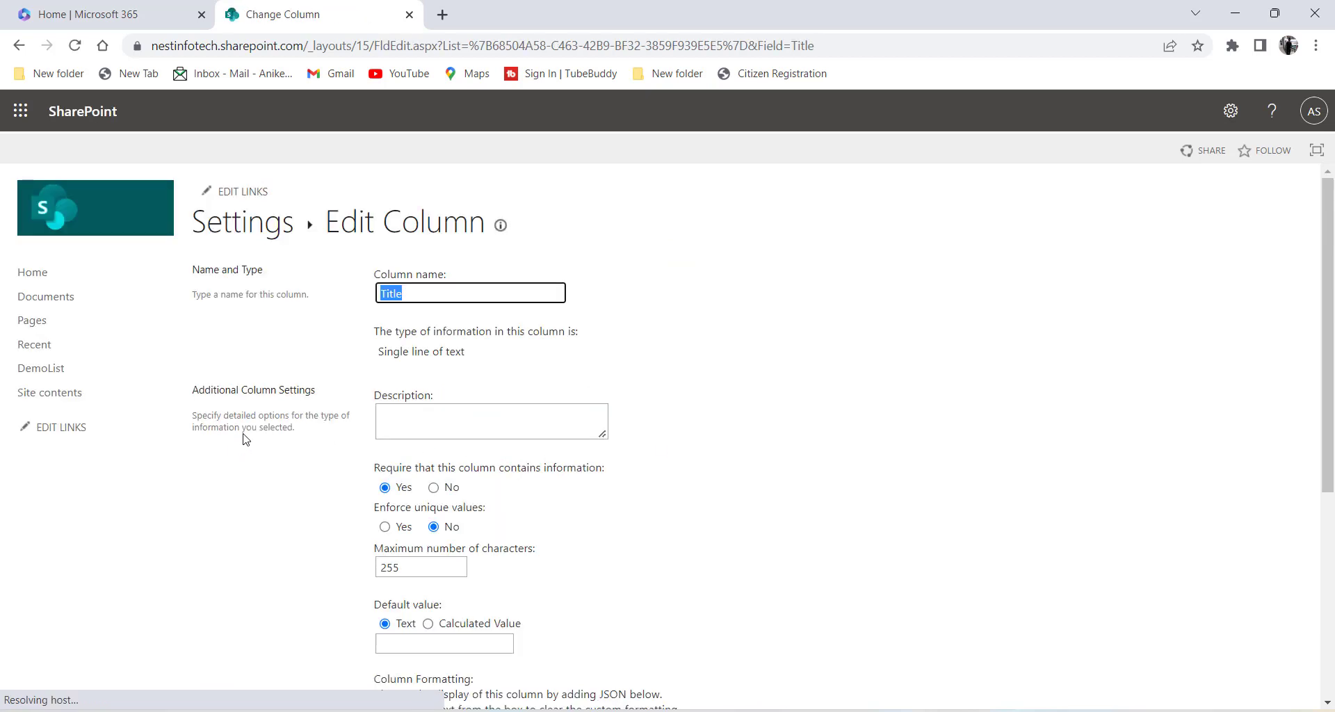
{"action": "scroll", "coordinate": [822, 364], "scroll_direction": "down", "scroll_amount": 1}
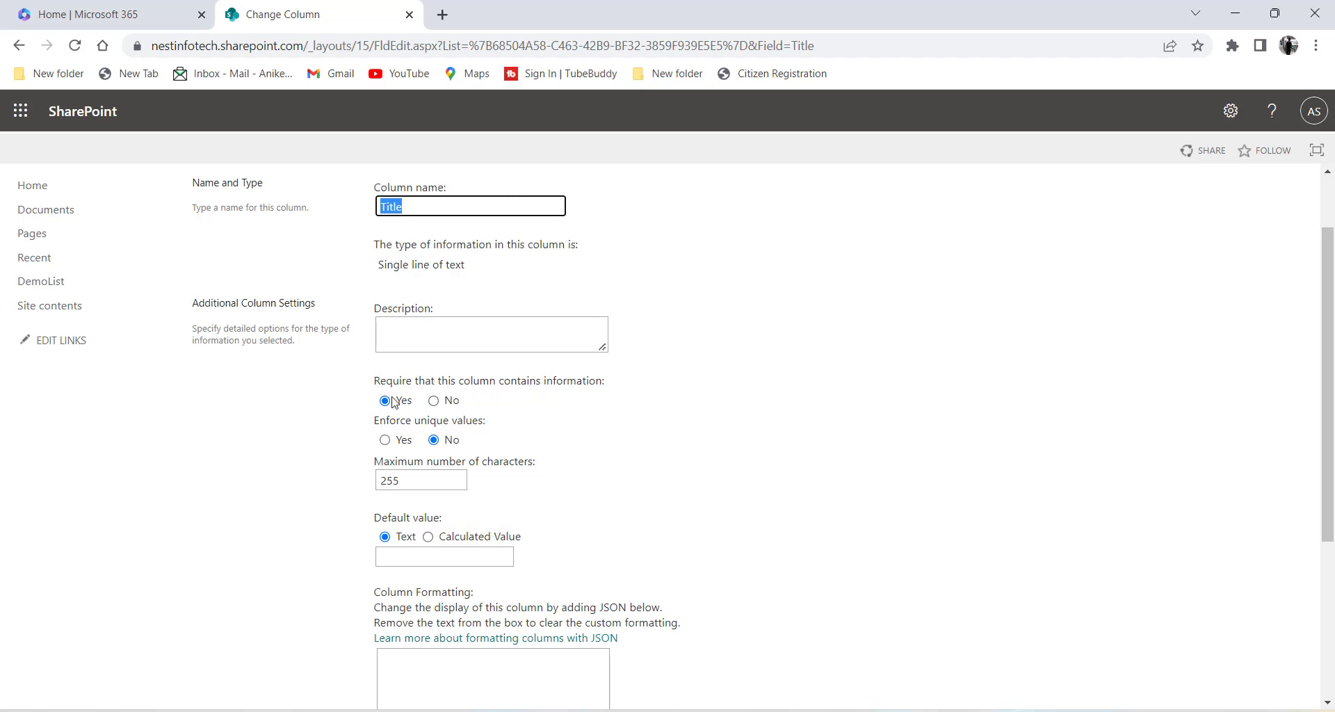
{"action": "left_click", "coordinate": [433, 401]}
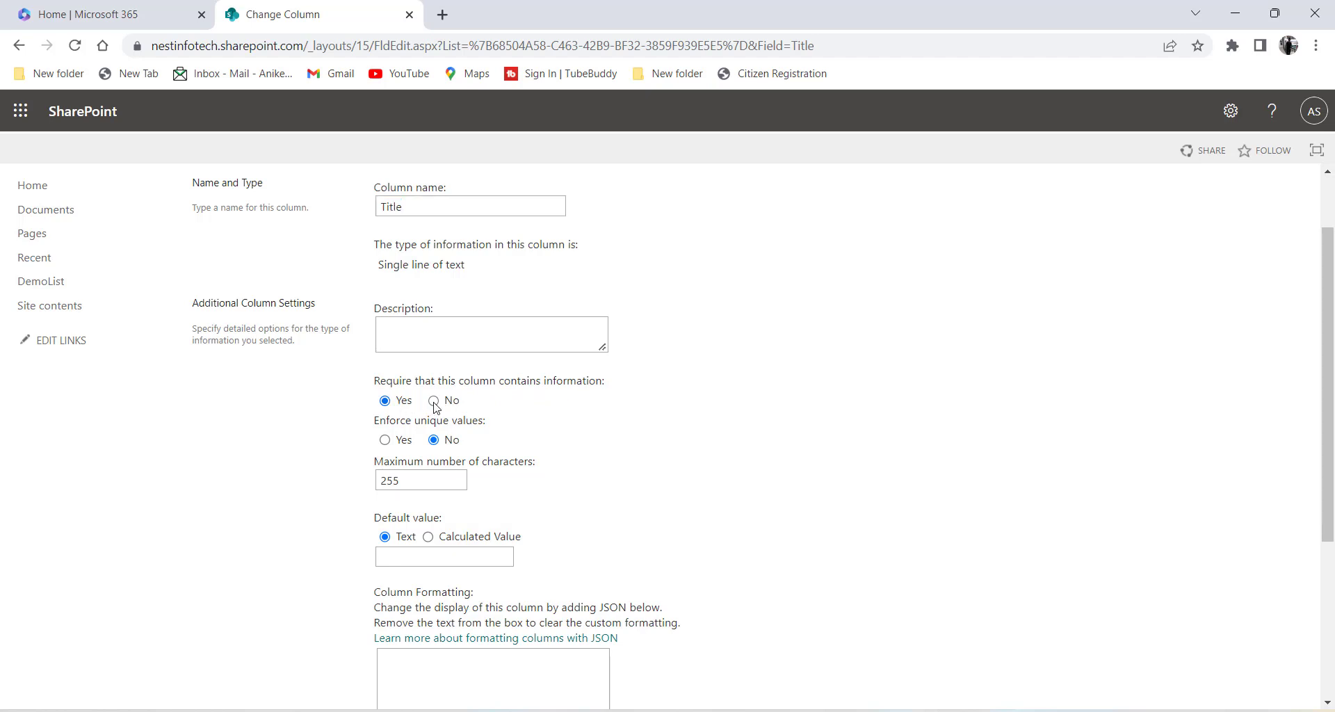
{"action": "scroll", "coordinate": [778, 392], "scroll_direction": "down", "scroll_amount": 4}
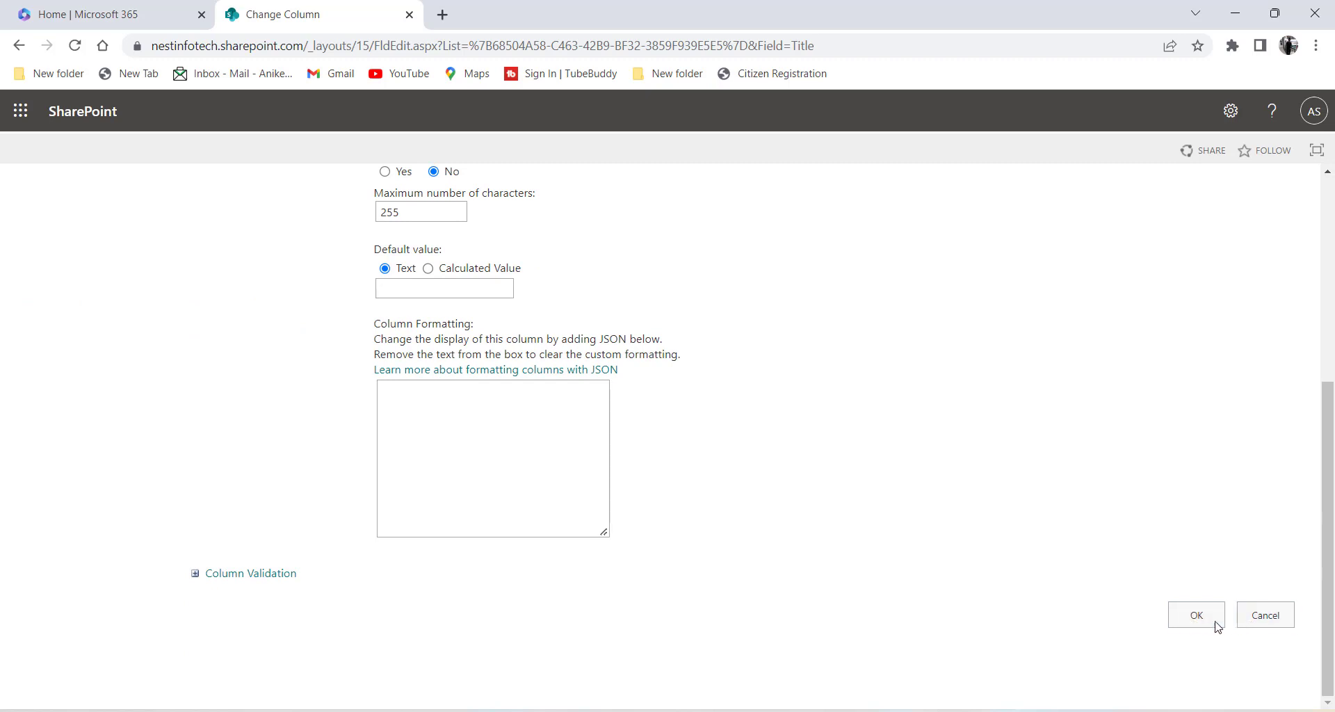
{"action": "left_click", "coordinate": [1198, 627]}
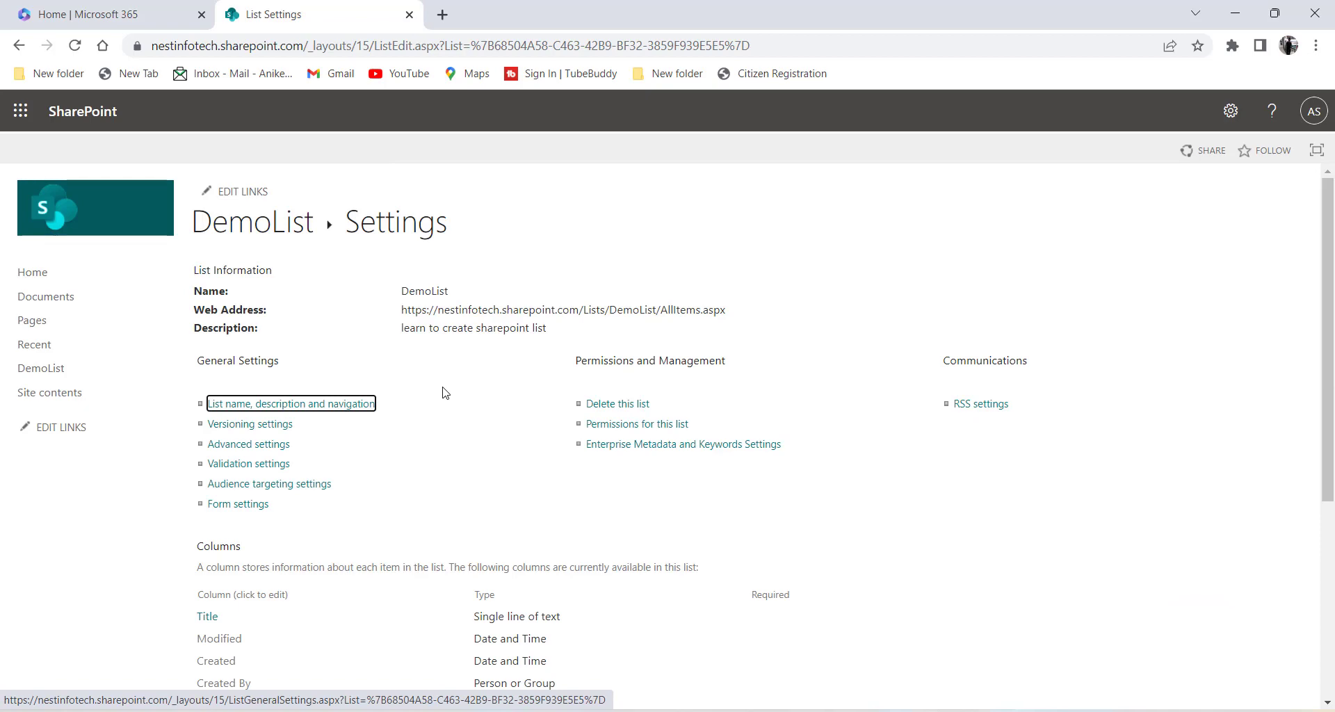
Check the Required column in the list settings and return to the DemoList items page
{"action": "scroll", "coordinate": [445, 393], "scroll_direction": "down", "scroll_amount": 3}
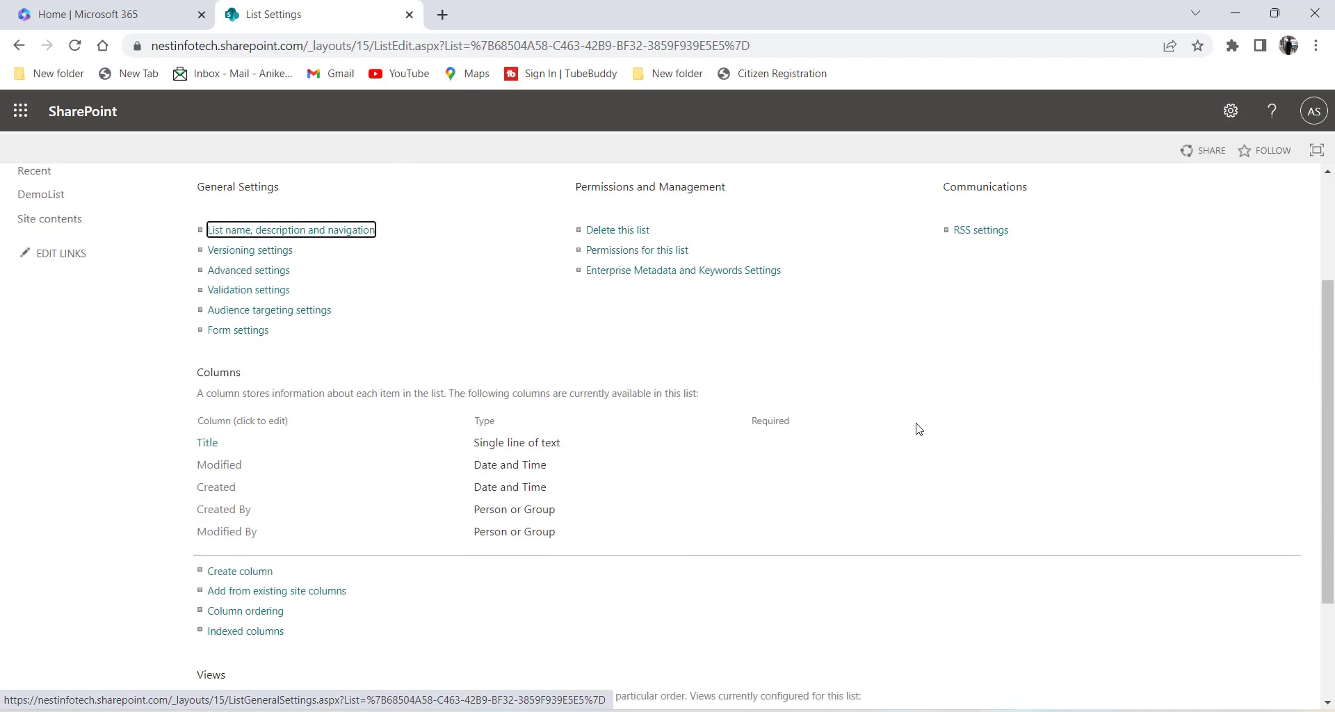
{"action": "scroll", "coordinate": [540, 313], "scroll_direction": "up", "scroll_amount": 1}
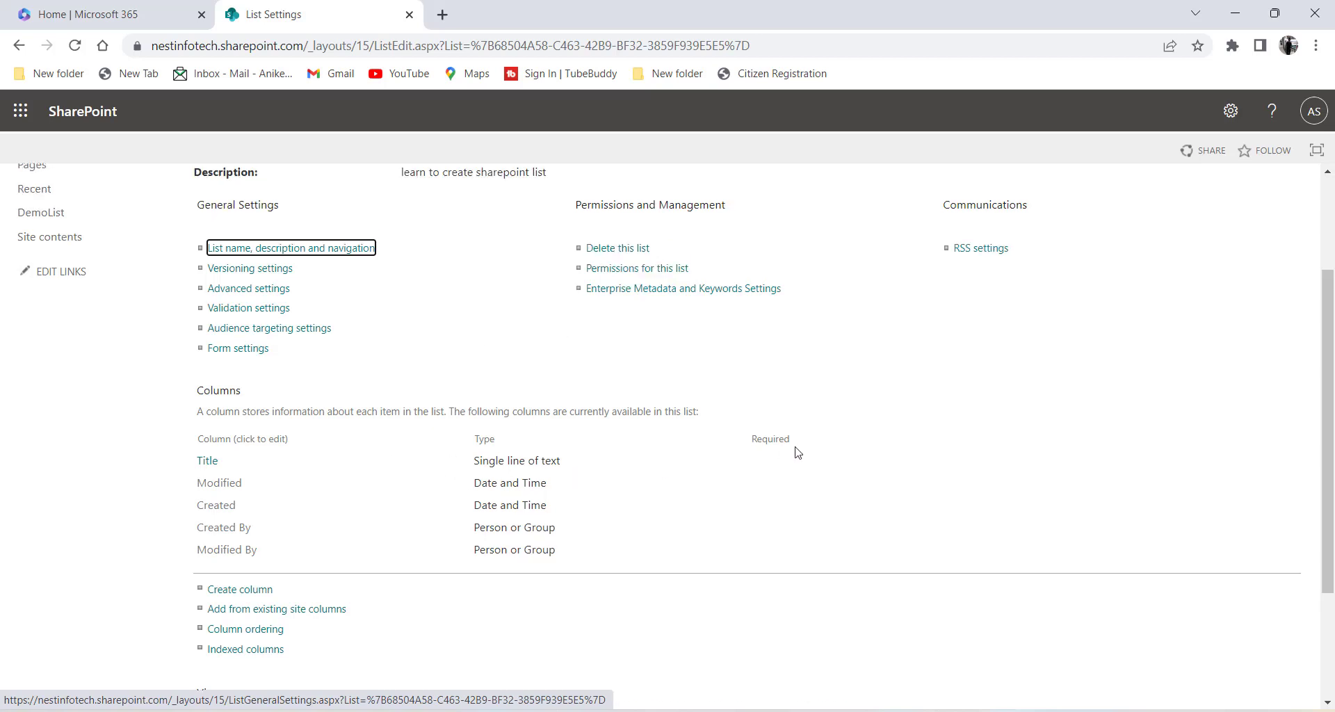
{"action": "scroll", "coordinate": [508, 499], "scroll_direction": "up", "scroll_amount": 3}
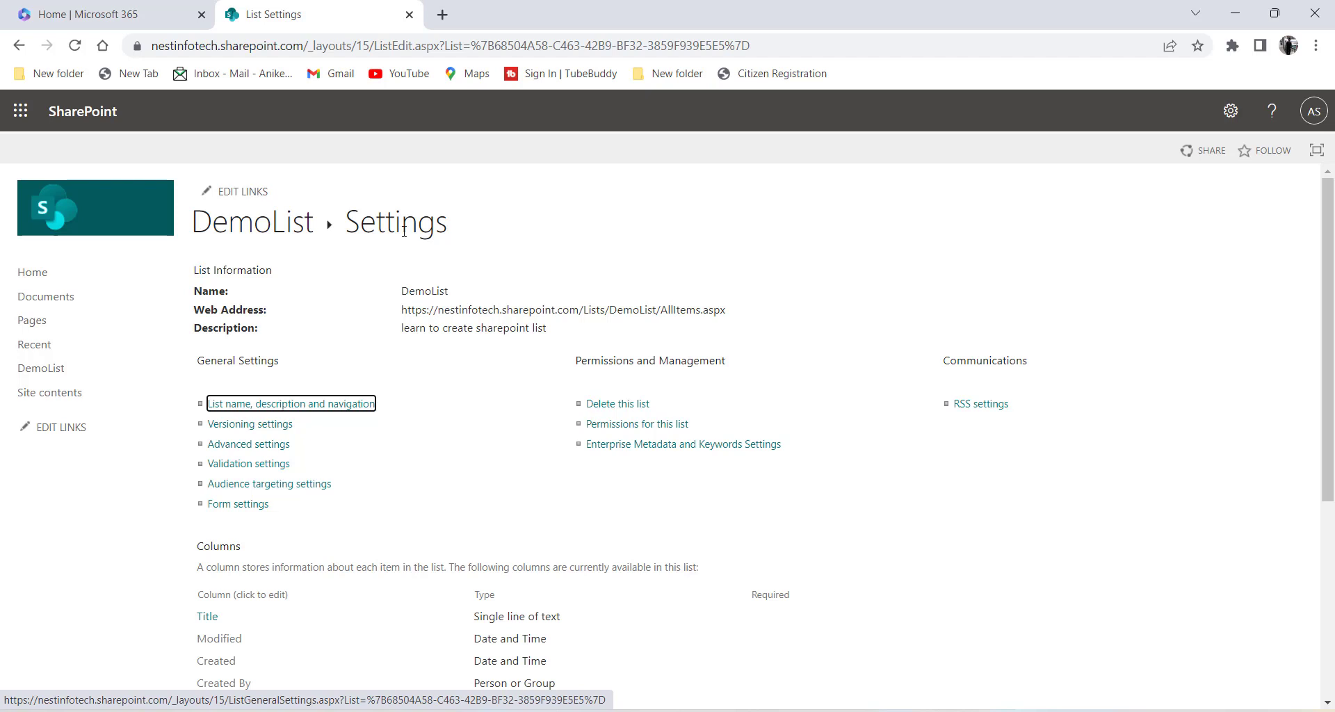
{"action": "left_click", "coordinate": [266, 233]}
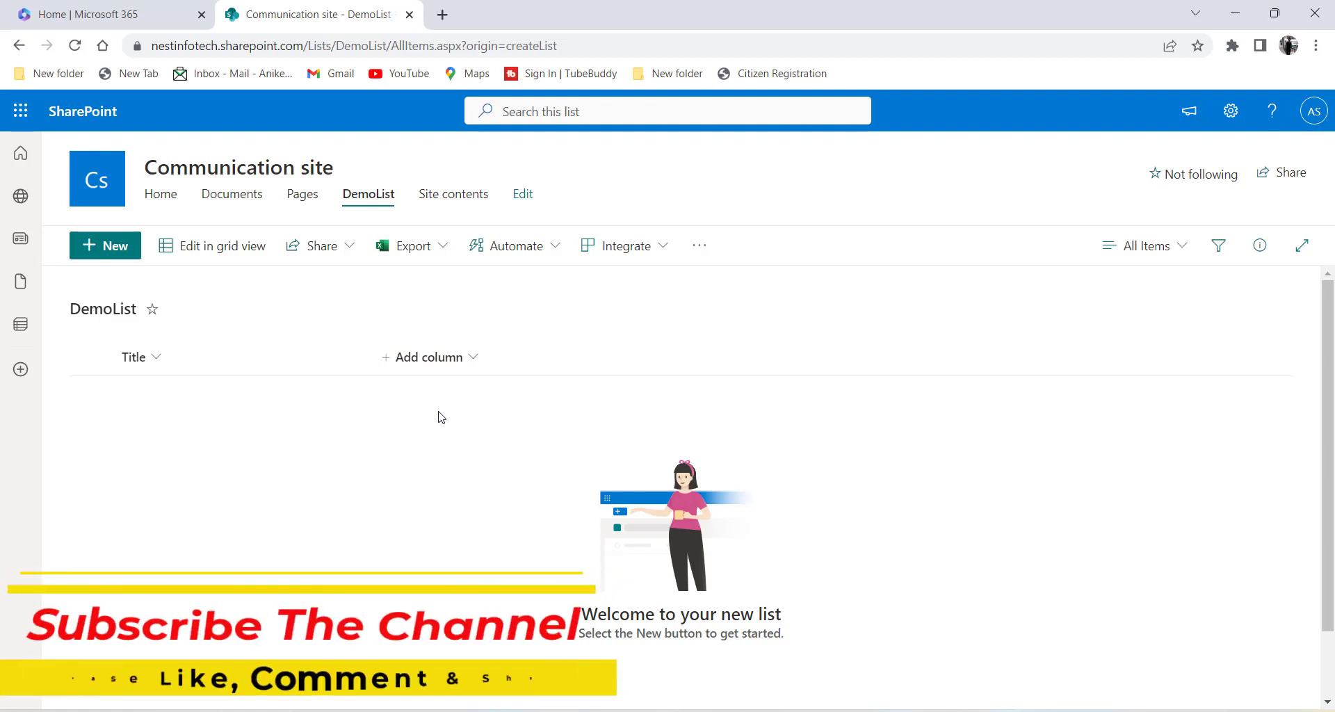
Start a new column of the type Single line of text in DemoList and name it Column 1
{"action": "left_click", "coordinate": [450, 365]}
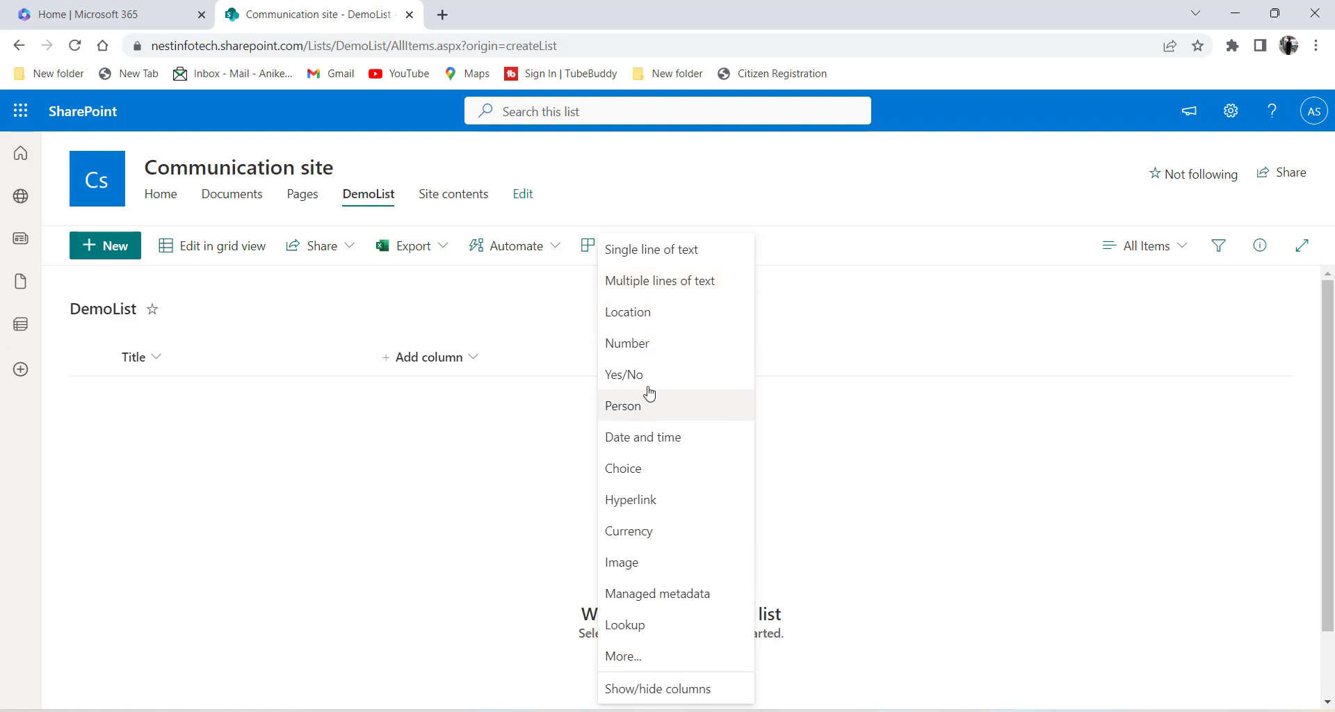
{"action": "left_click", "coordinate": [652, 261]}
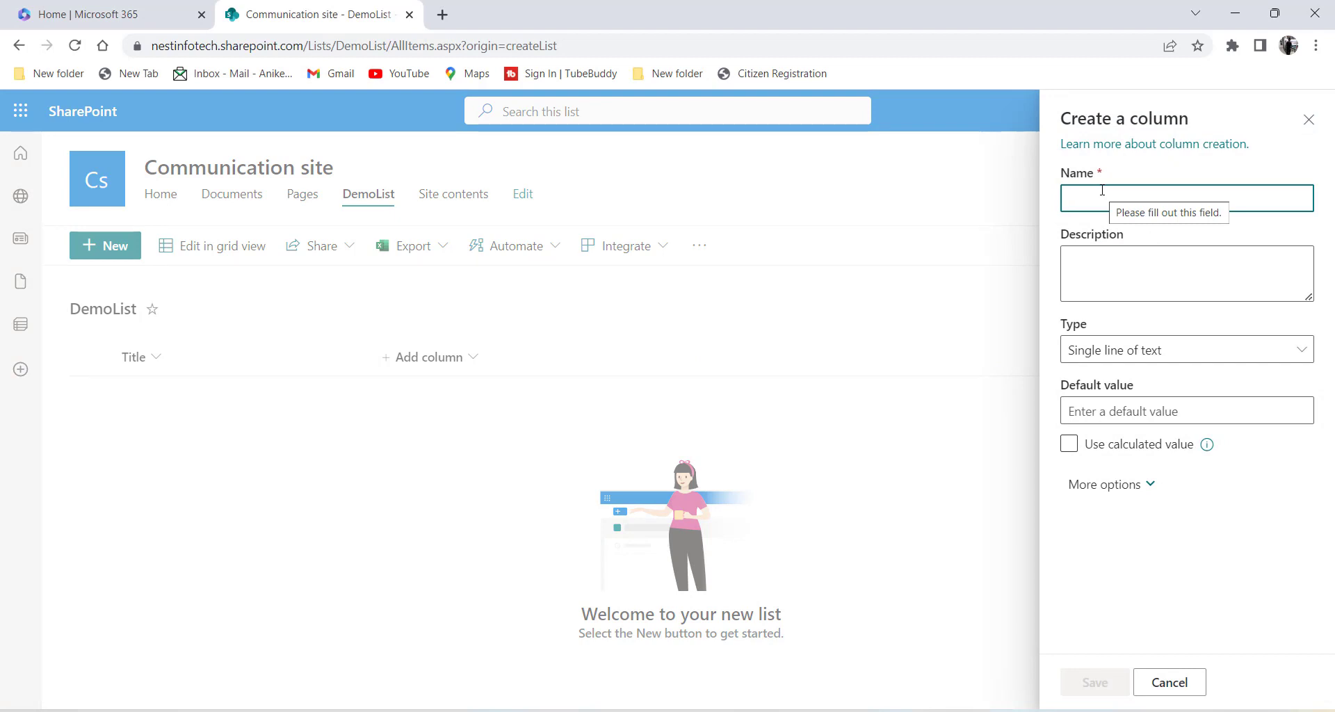
{"action": "type", "text": "Column 1"}
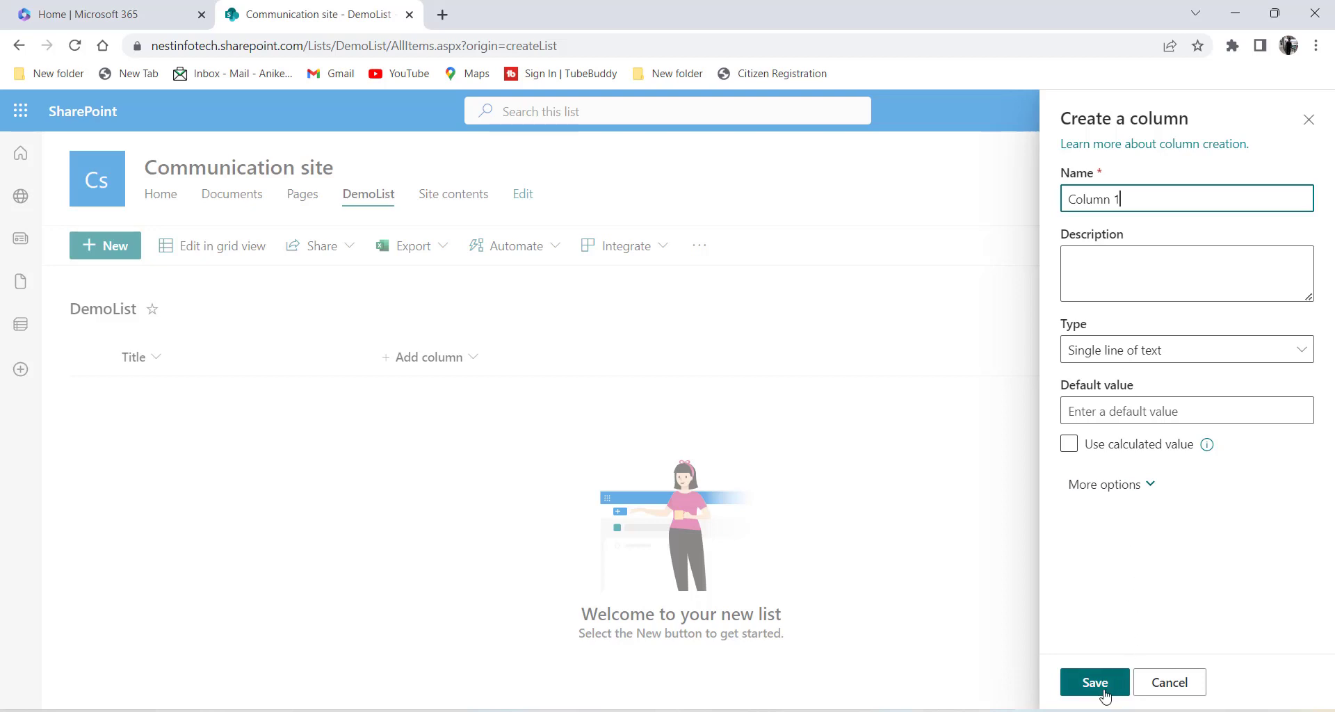
In the column's additional options, leave the requirement to contain information at No and save the column
{"action": "left_click", "coordinate": [1133, 486]}
{"action": "scroll", "coordinate": [1189, 491], "scroll_direction": "down", "scroll_amount": 2}
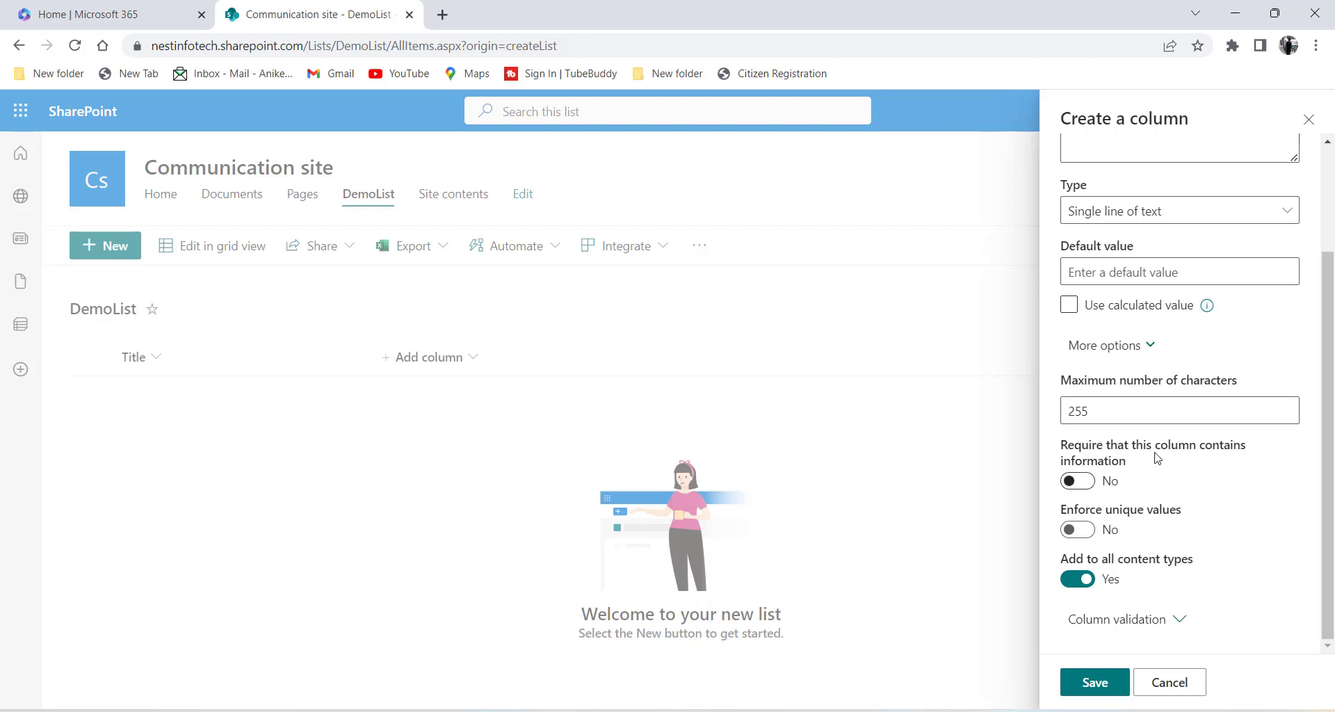
{"action": "left_click", "coordinate": [1089, 484]}
{"action": "scroll", "coordinate": [1105, 403], "scroll_direction": "up", "scroll_amount": 2}
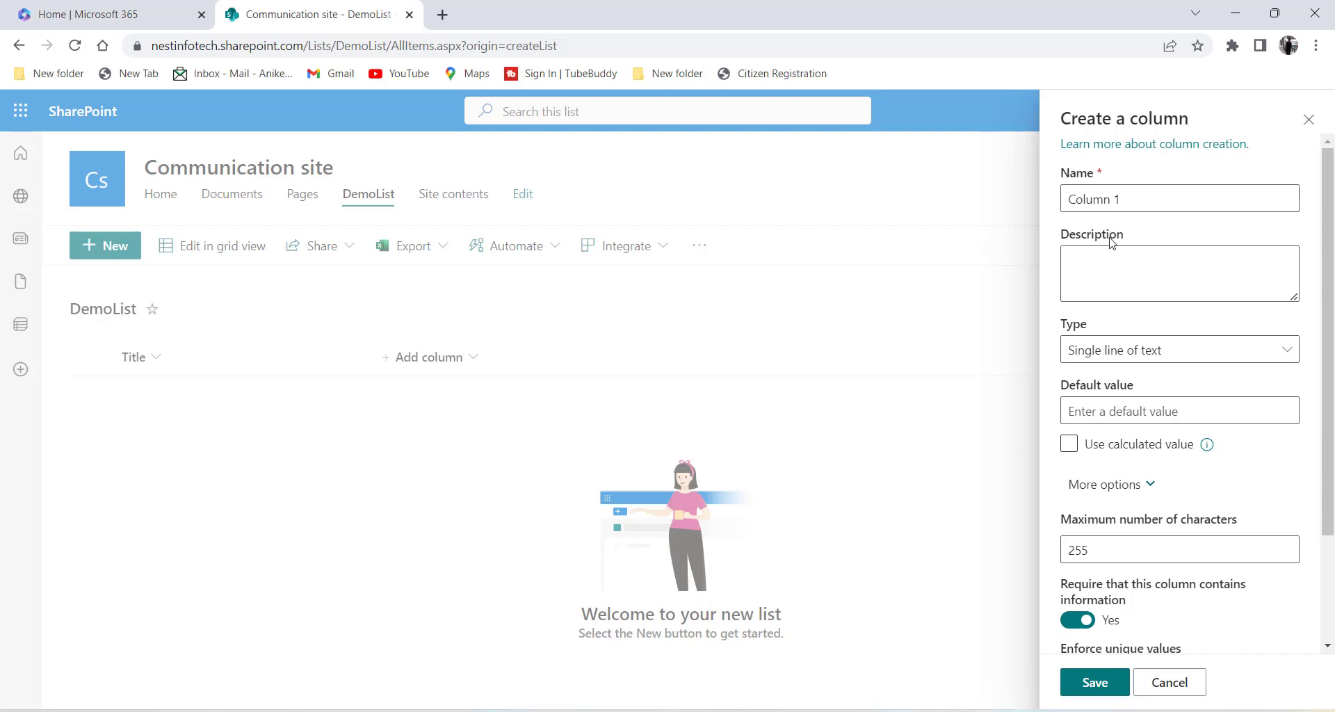
{"action": "scroll", "coordinate": [1110, 242], "scroll_direction": "down", "scroll_amount": 2}
{"action": "left_click", "coordinate": [1077, 481]}
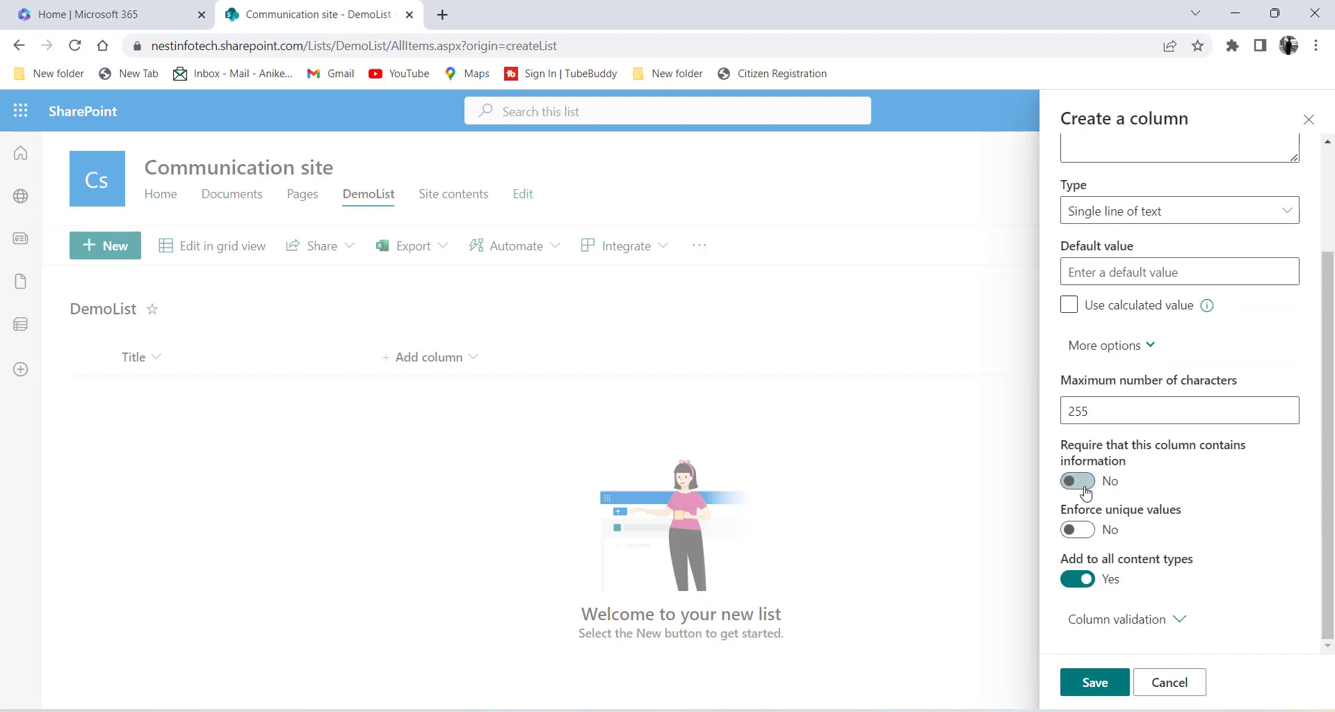
{"action": "left_click", "coordinate": [1093, 682]}
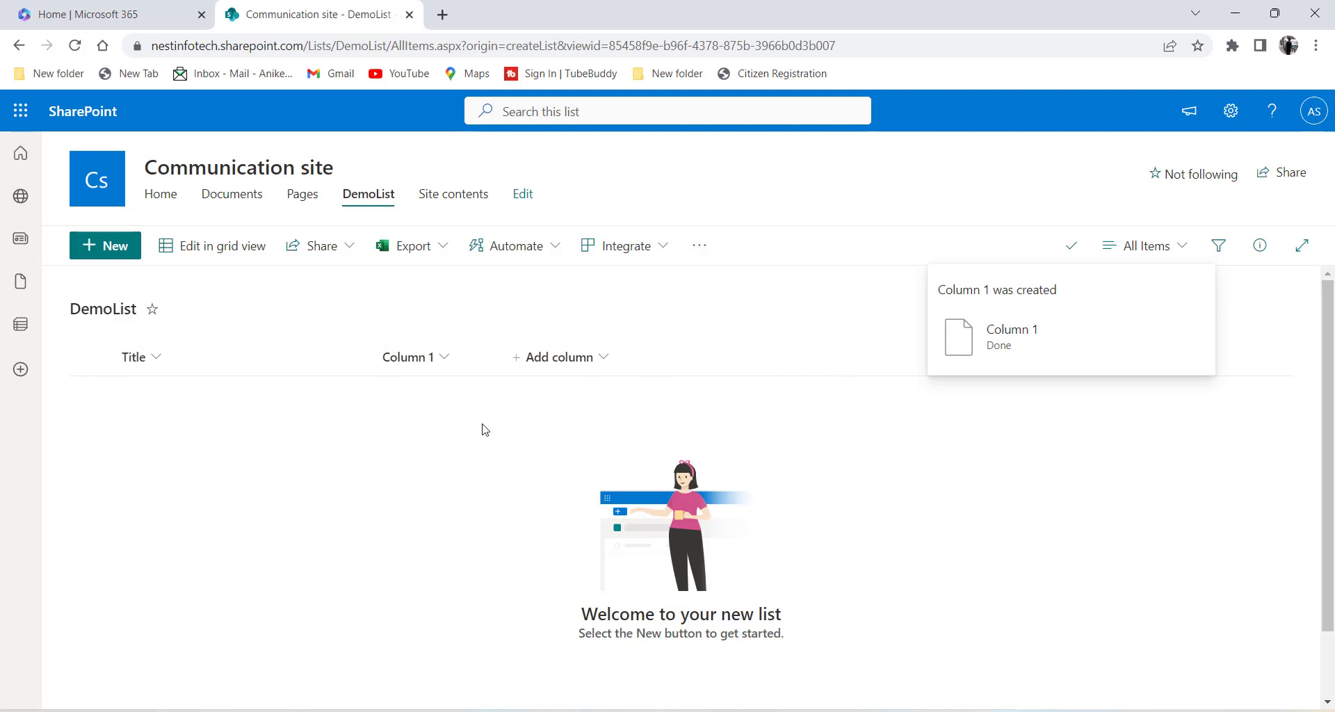
Add a new item to DemoList with the Title Kibwefi and the Column 1 value wgrw4sj, and save it
{"action": "left_click", "coordinate": [111, 247]}
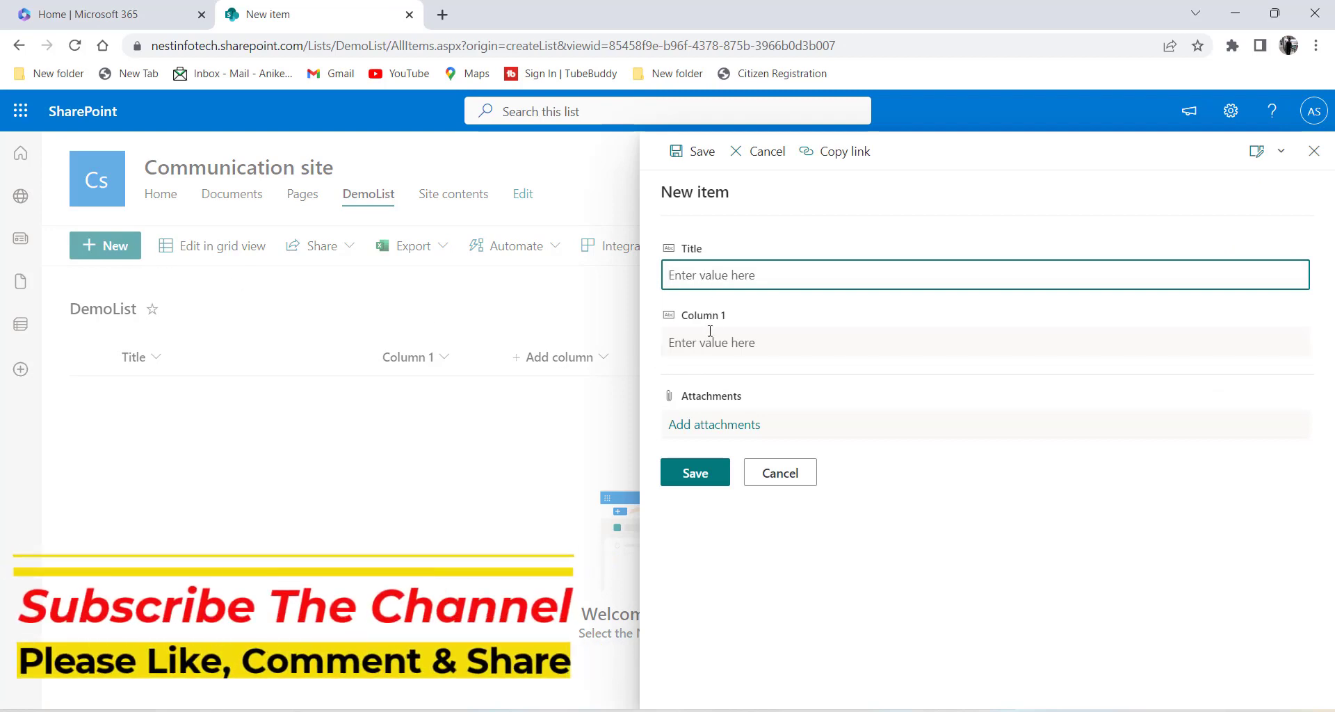
{"action": "left_click", "coordinate": [709, 341]}
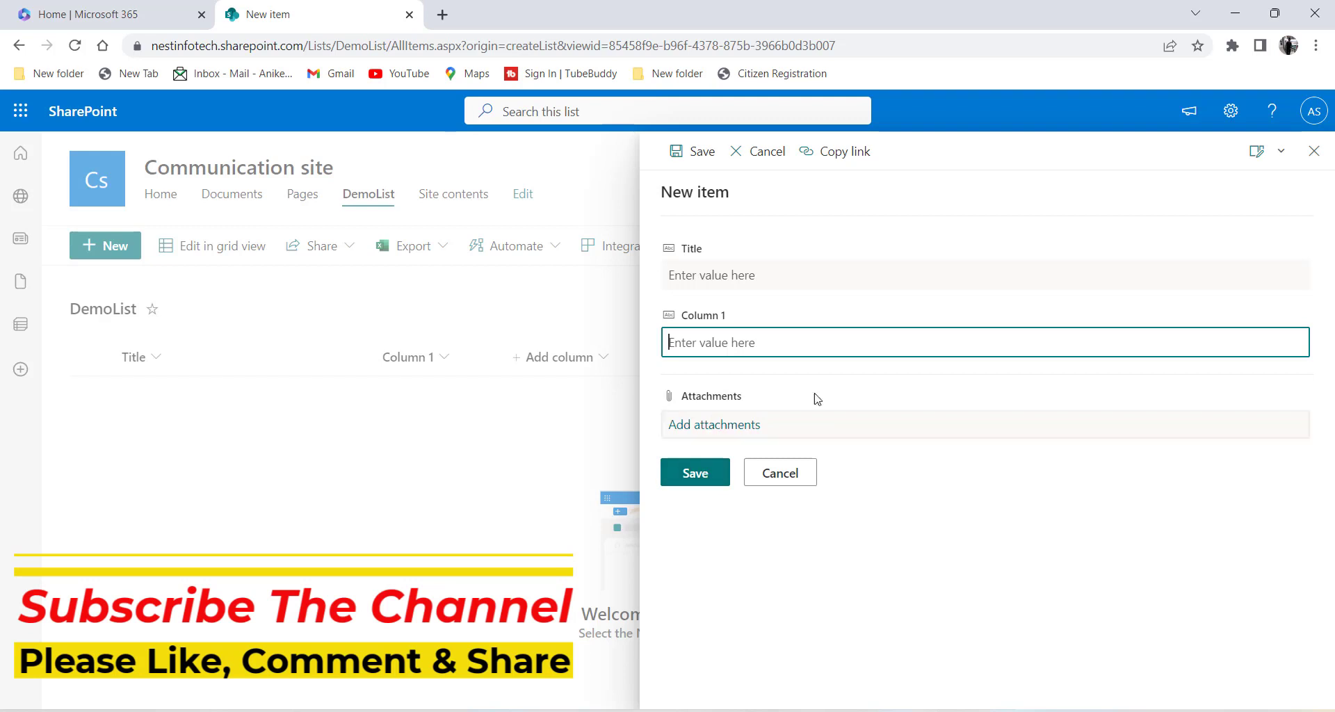
{"action": "left_click", "coordinate": [711, 275]}
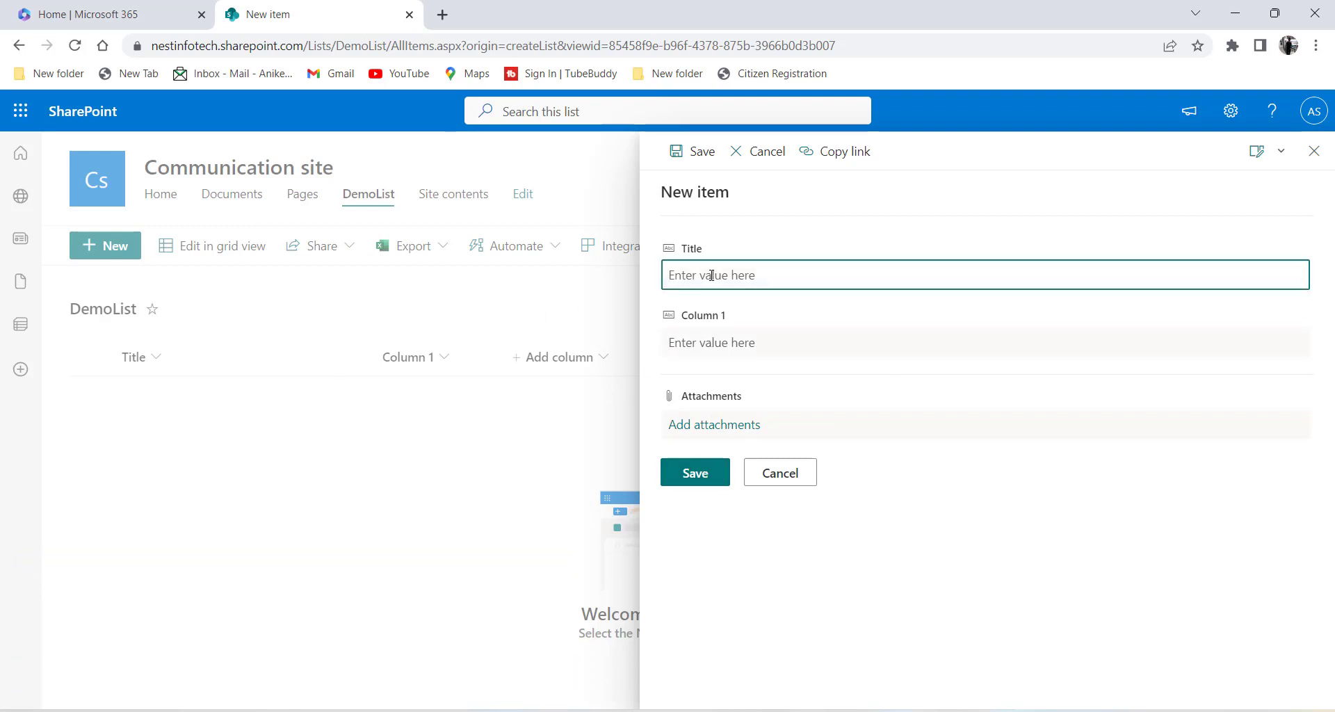
{"action": "type", "text": "Kibwefi"}
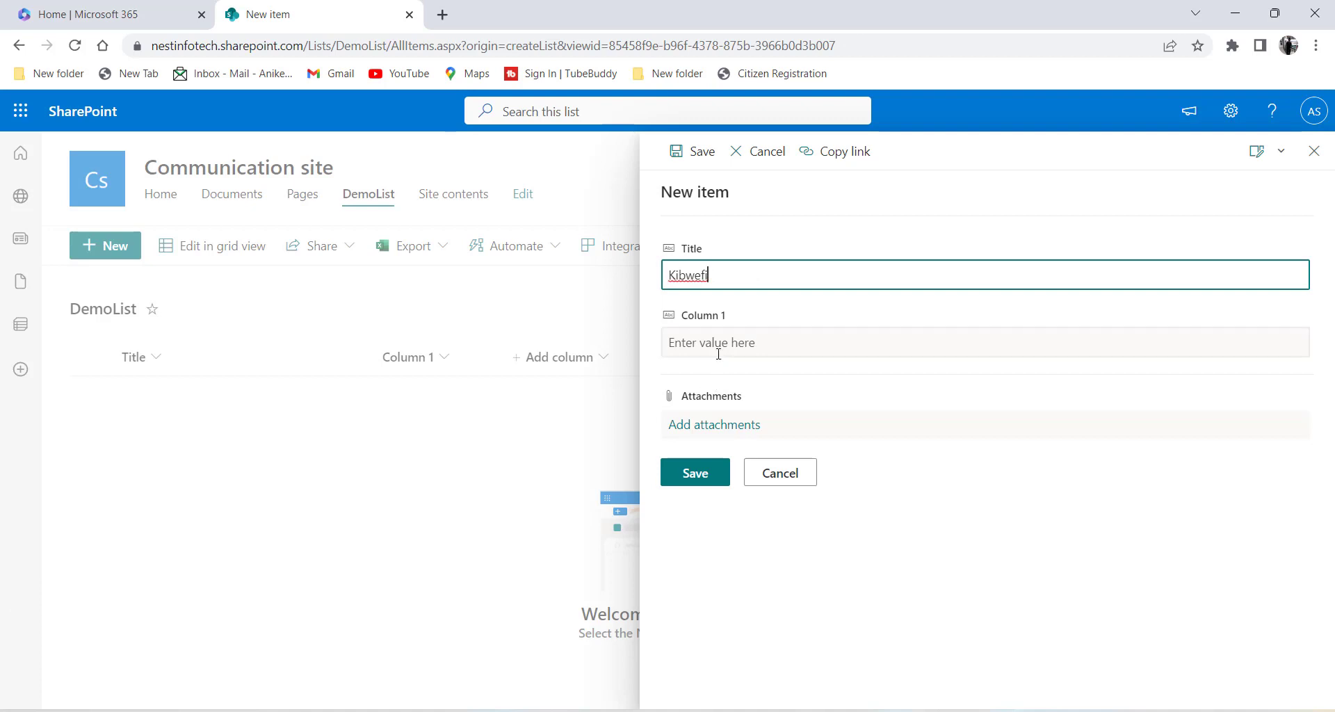
{"action": "left_click", "coordinate": [718, 345]}
{"action": "type", "text": "wgrw4sj"}
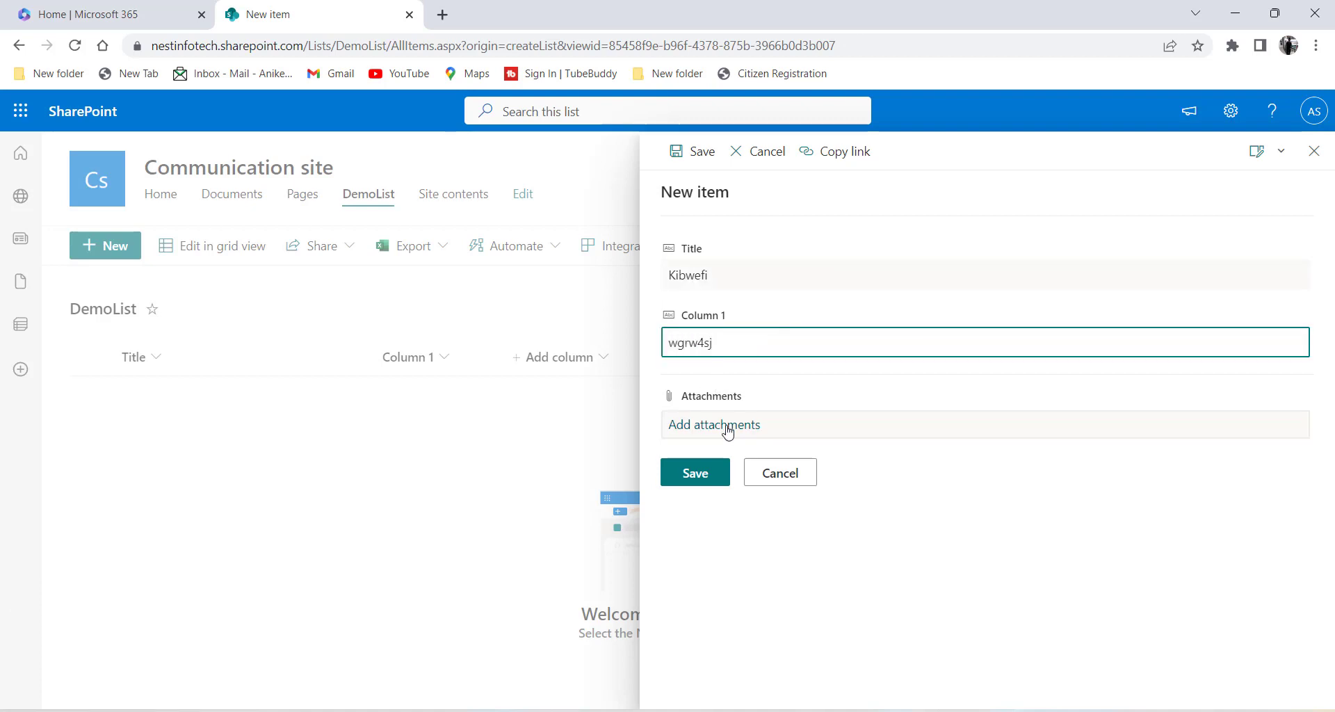
{"action": "left_click", "coordinate": [695, 473]}
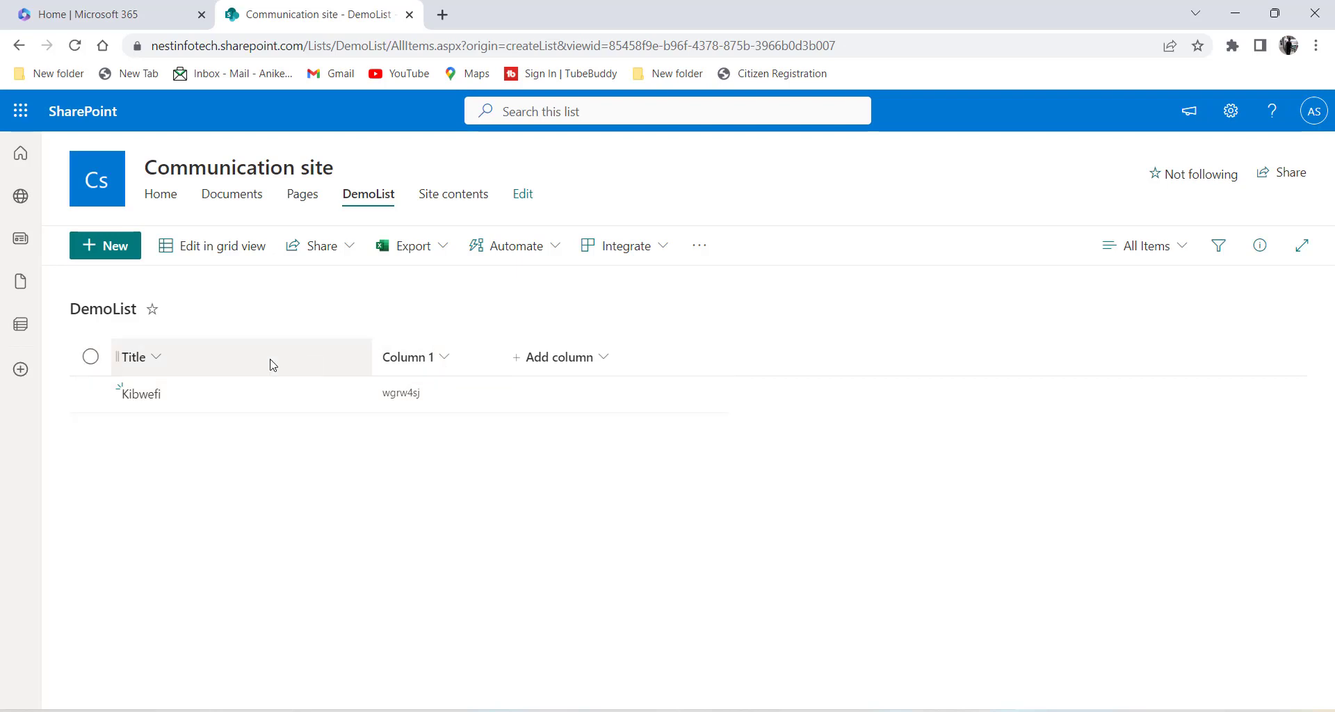
Edit which columns the DemoList view displays, removing Title from the shown columns while keeping Column 1, and apply the change
{"action": "left_click", "coordinate": [445, 365]}
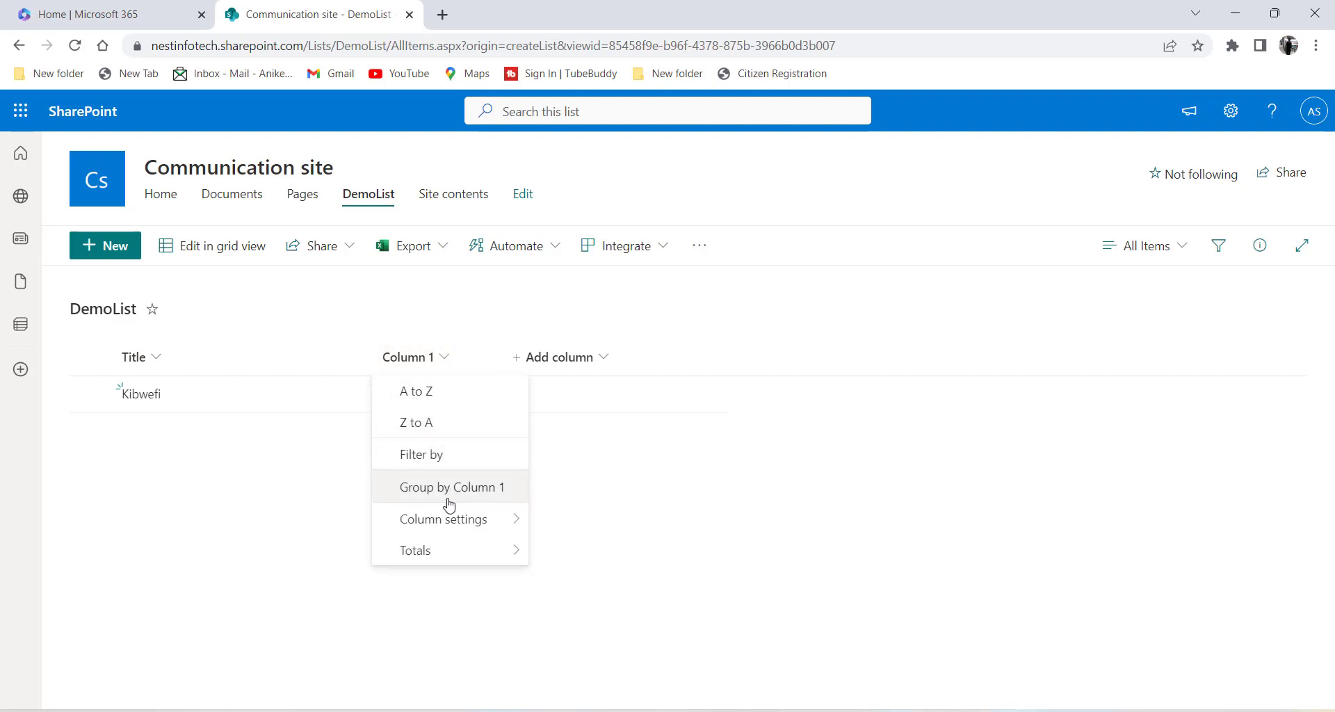
{"action": "mouse_move", "coordinate": [448, 521]}
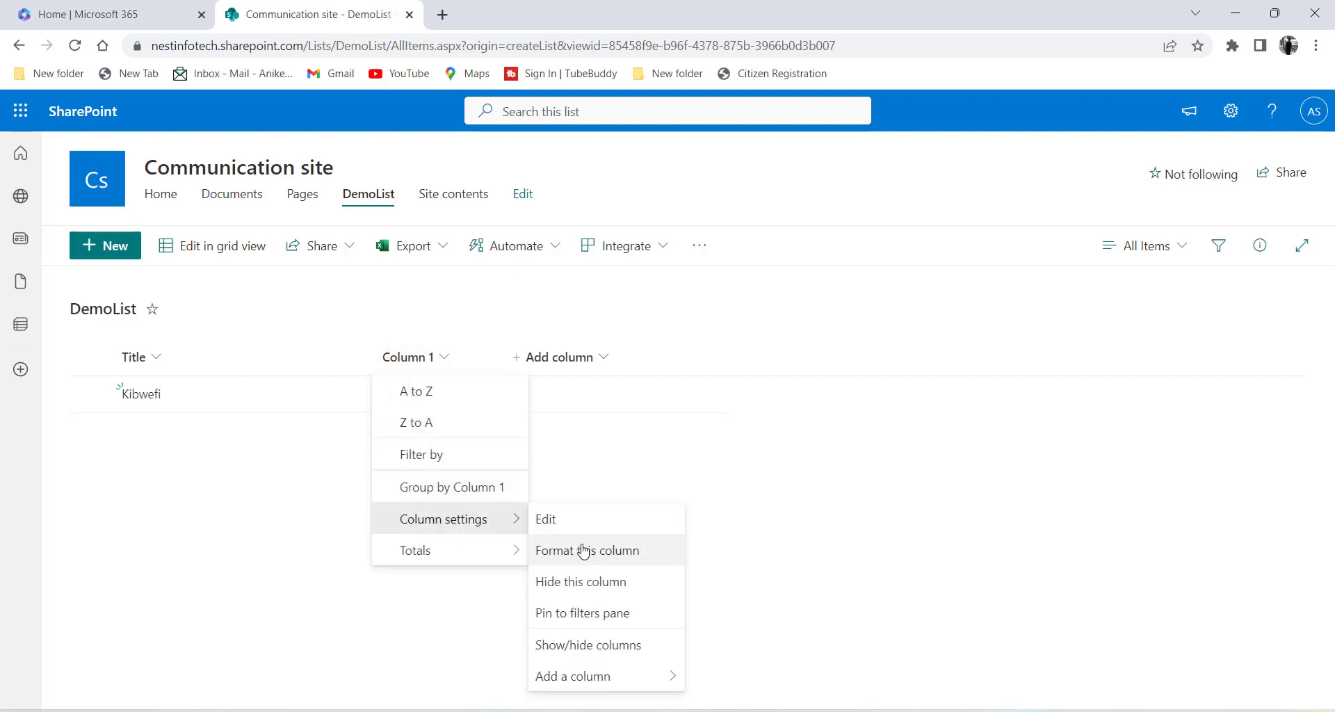
{"action": "left_click", "coordinate": [615, 656]}
{"action": "scroll", "coordinate": [1112, 389], "scroll_direction": "down", "scroll_amount": 2}
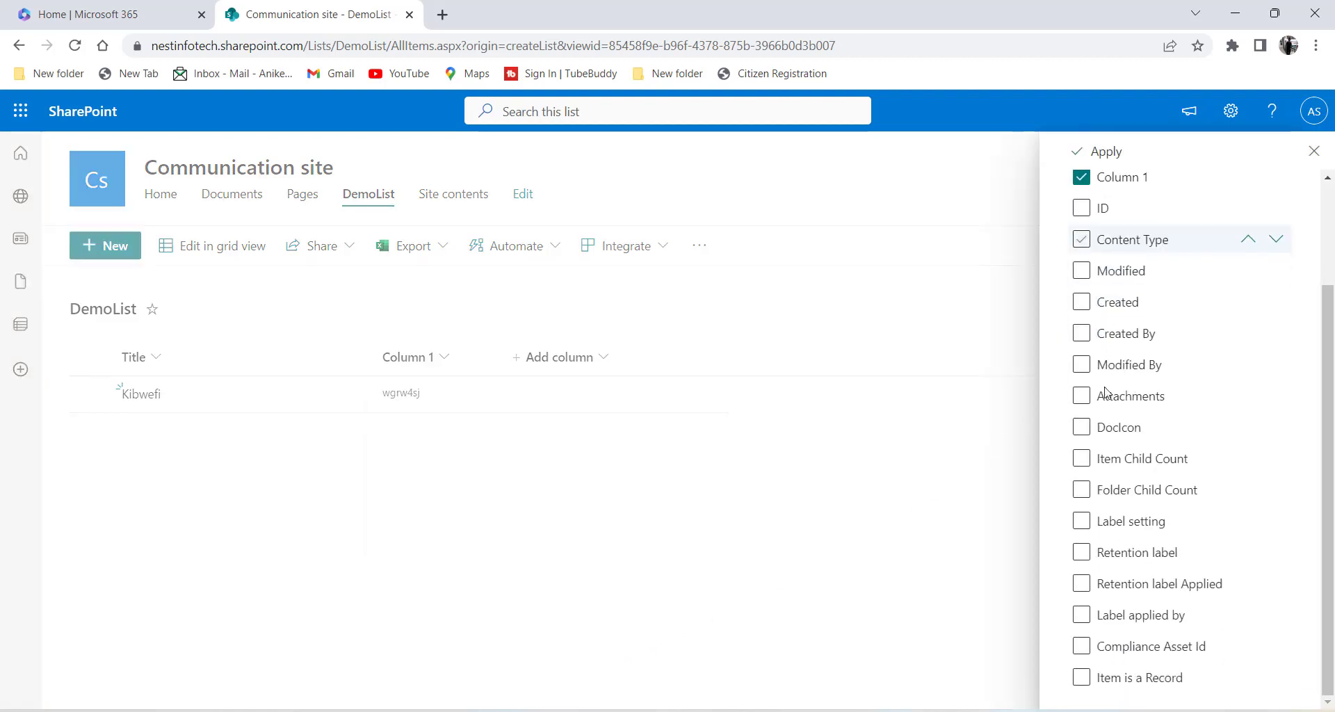
{"action": "scroll", "coordinate": [1125, 650], "scroll_direction": "up", "scroll_amount": 2}
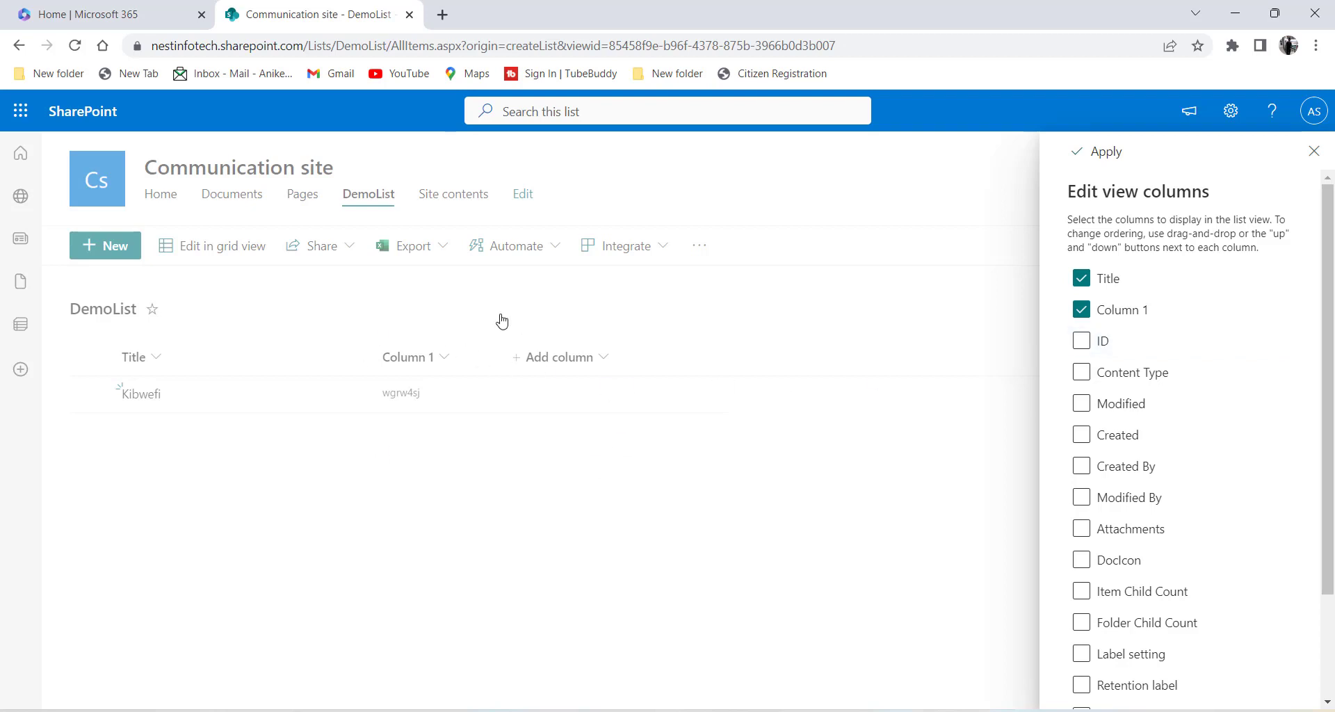
{"action": "left_click", "coordinate": [1081, 279]}
{"action": "left_click", "coordinate": [1082, 341]}
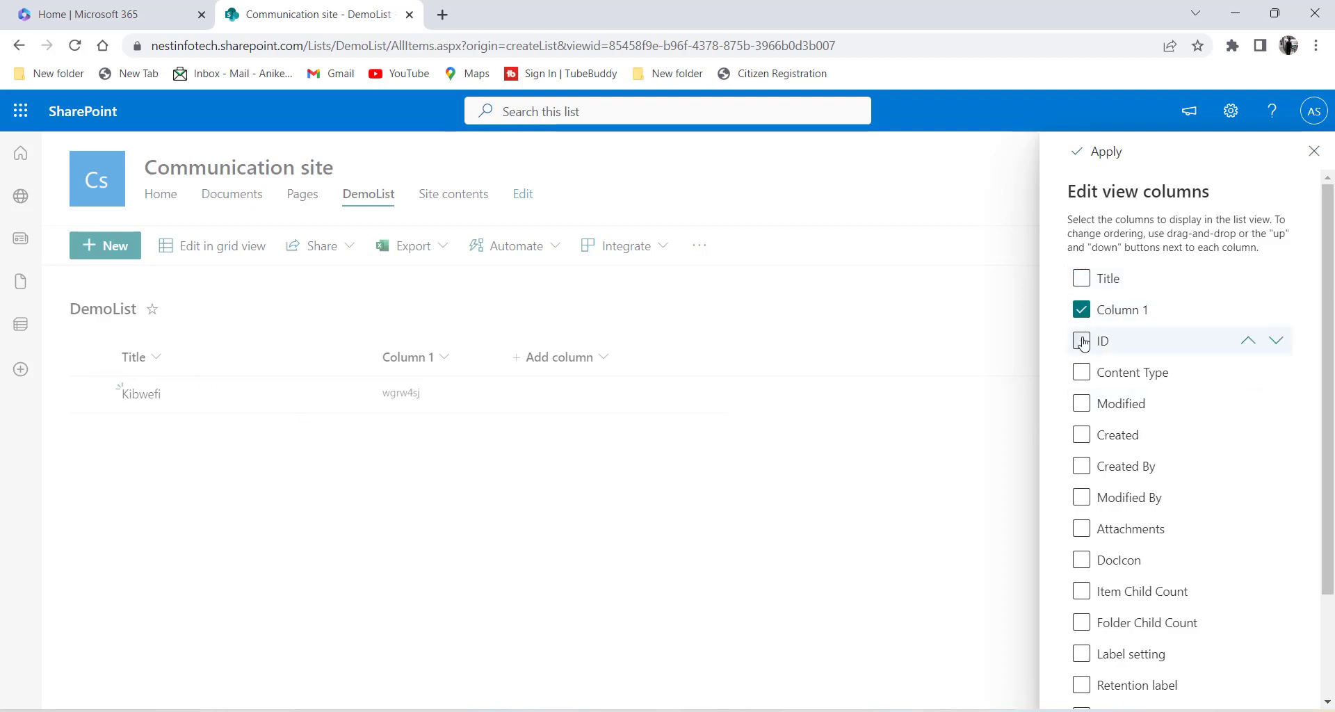
{"action": "scroll", "coordinate": [1083, 306], "scroll_direction": "down", "scroll_amount": 2}
{"action": "left_click", "coordinate": [1102, 151]}
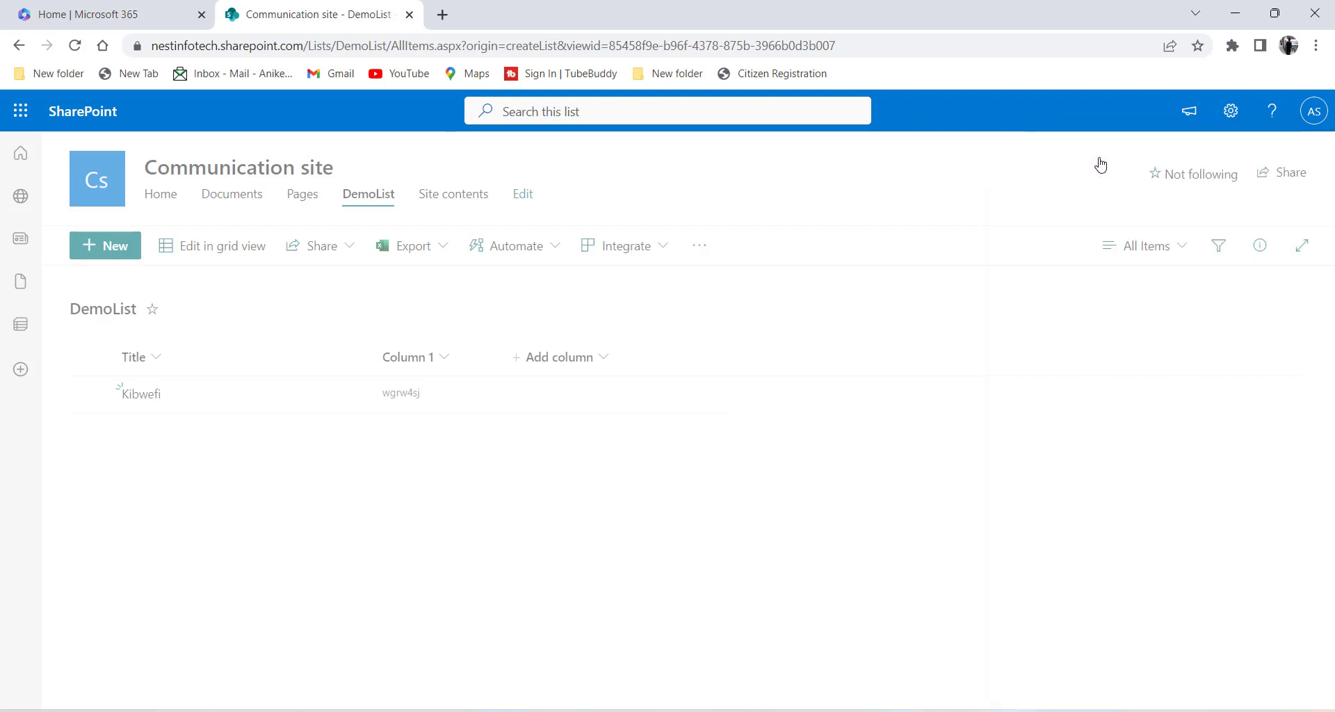